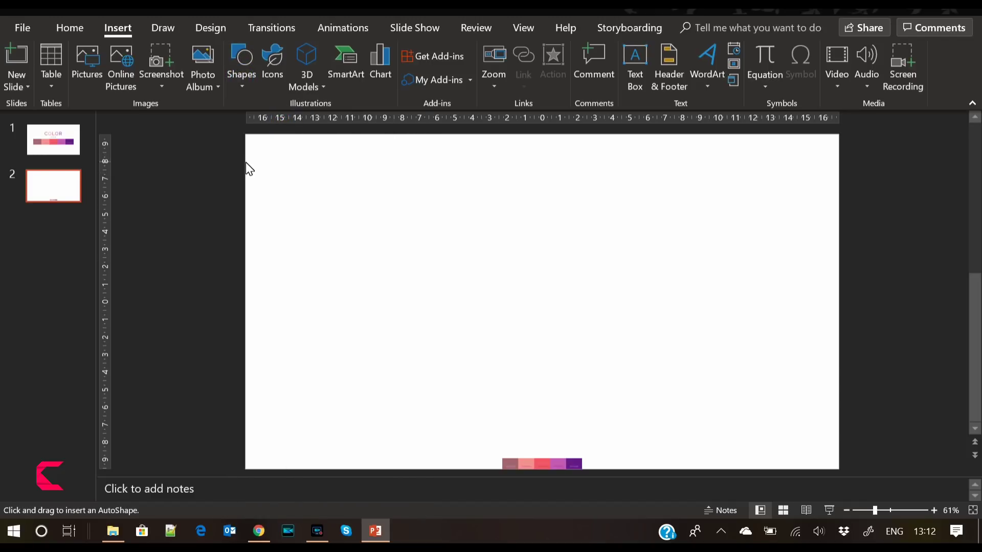
# Draw a rectangle over the slide's left half, remove its outline, and send it to back.
pyautogui.moveTo(246, 135); pyautogui.dragTo(545, 473)
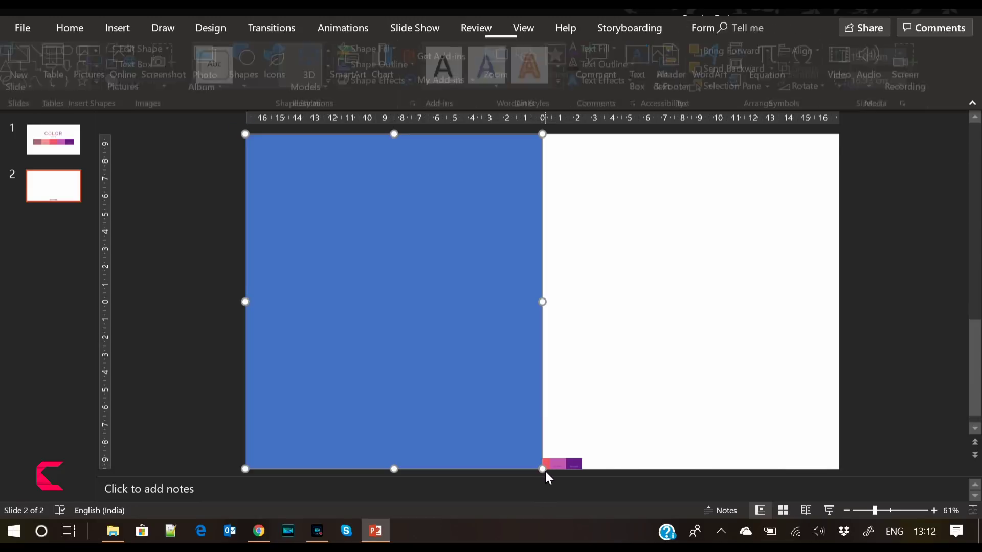
pyautogui.click(394, 65)
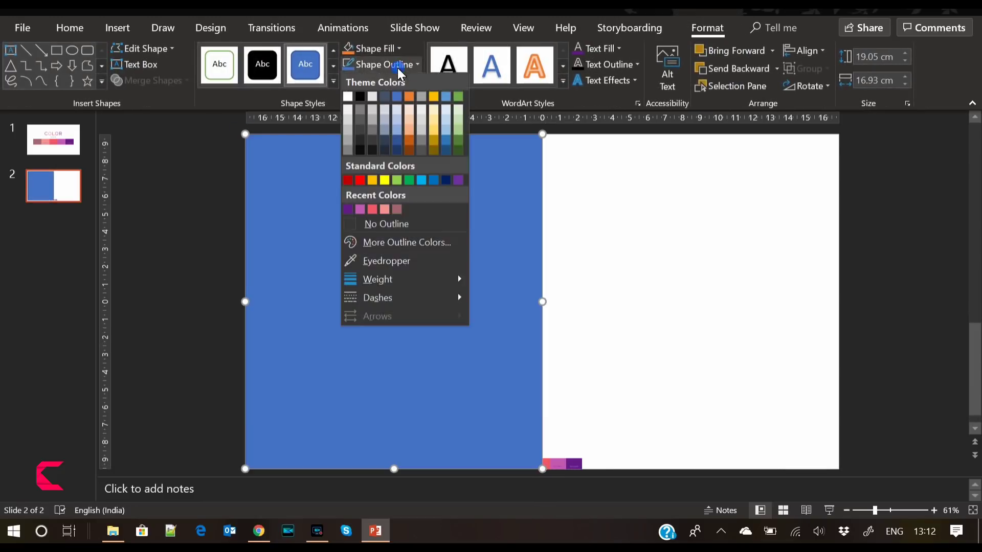
pyautogui.click(400, 224)
pyautogui.rightClick(401, 230)
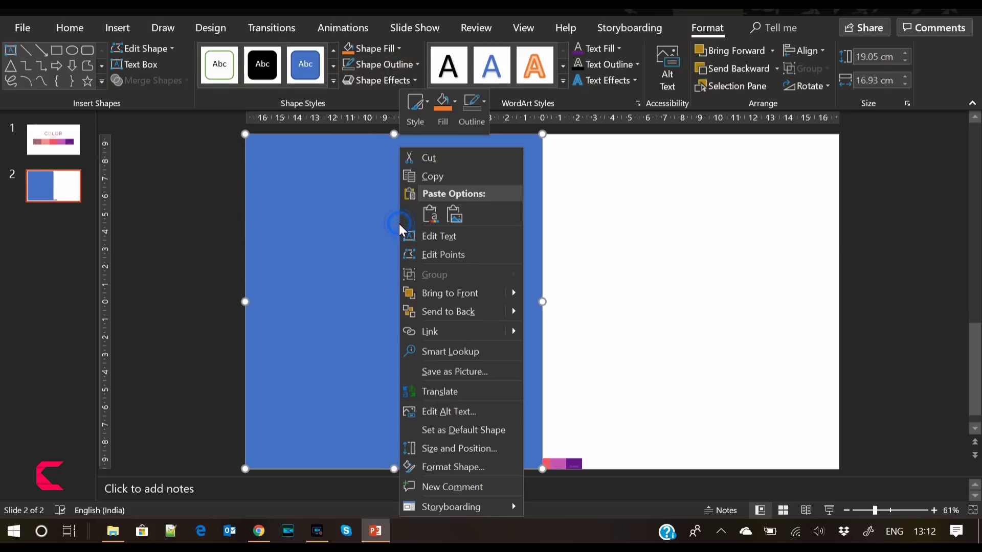
pyautogui.click(437, 310)
pyautogui.click(628, 332)
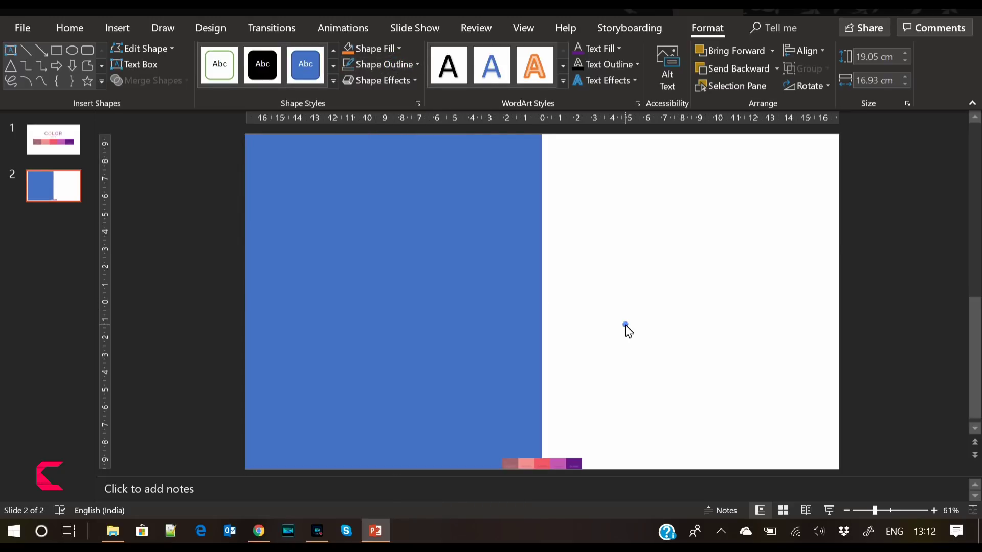
pyautogui.click(476, 201)
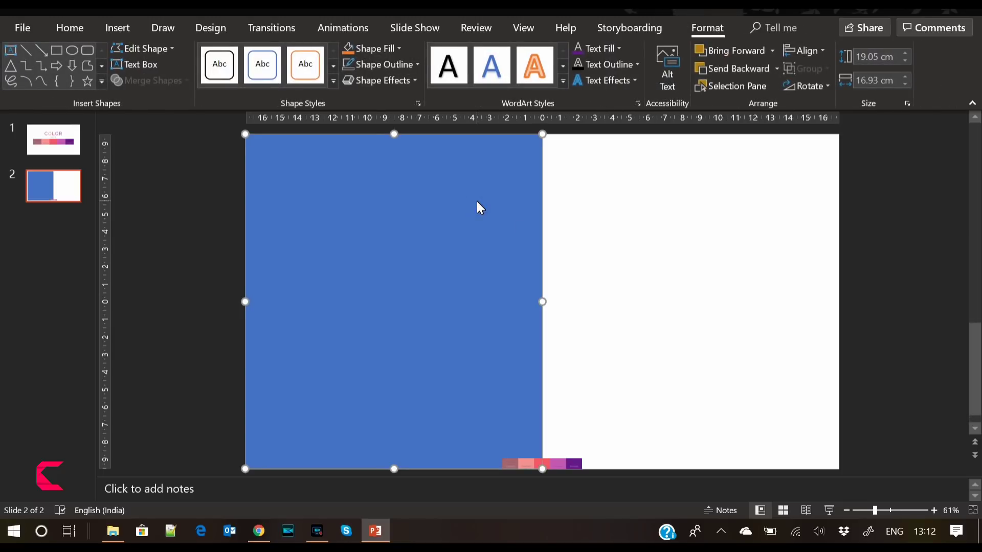
pyautogui.click(216, 167)
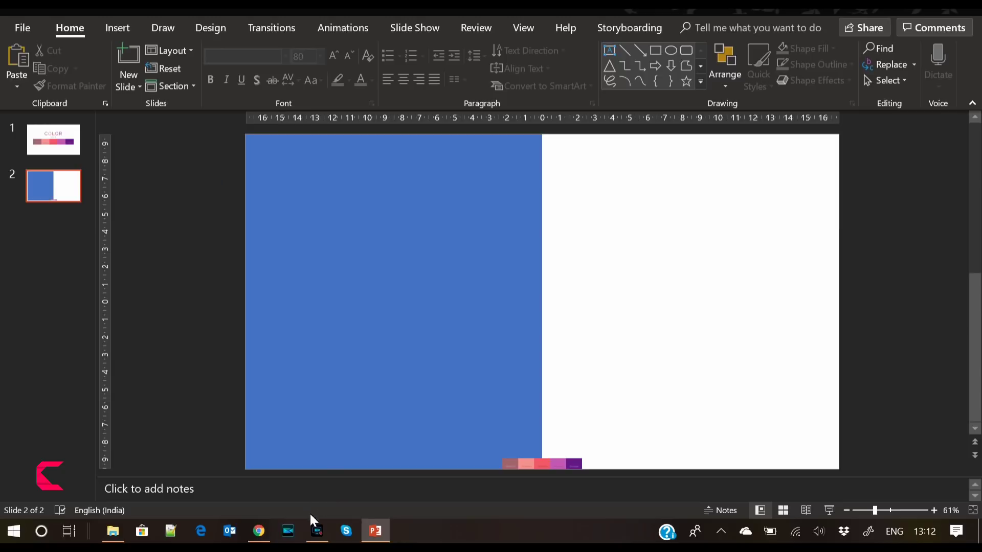
pyautogui.click(317, 531)
pyautogui.click(532, 267)
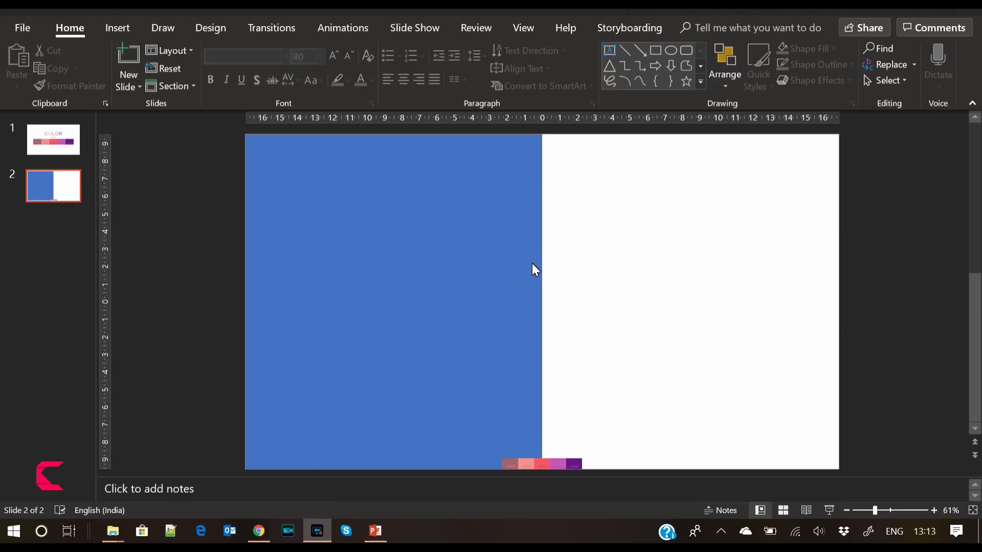
pyautogui.click(364, 216)
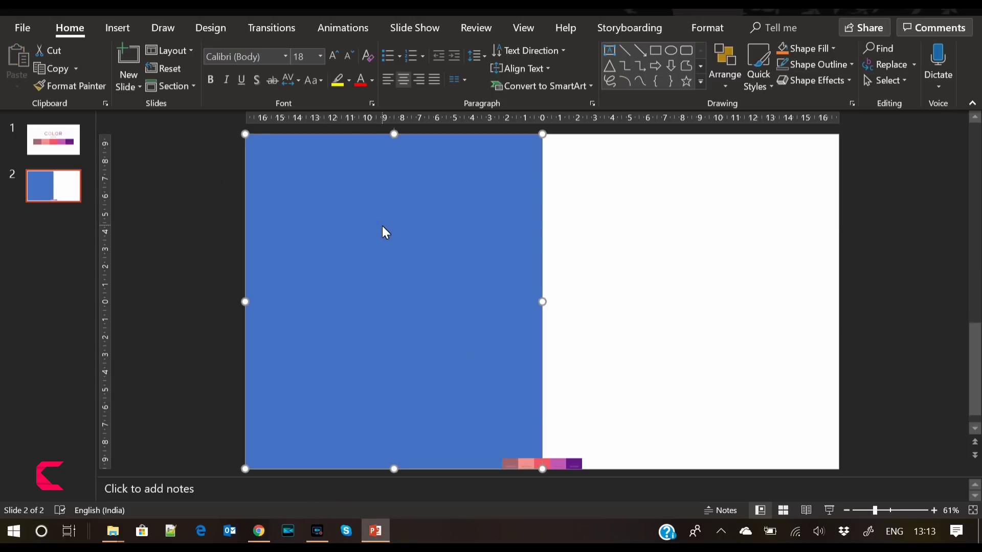
# Fill the rectangle with pexels-photo-684314.jpeg from Video 521 and set left offset to -20%.
pyautogui.rightClick(382, 227)
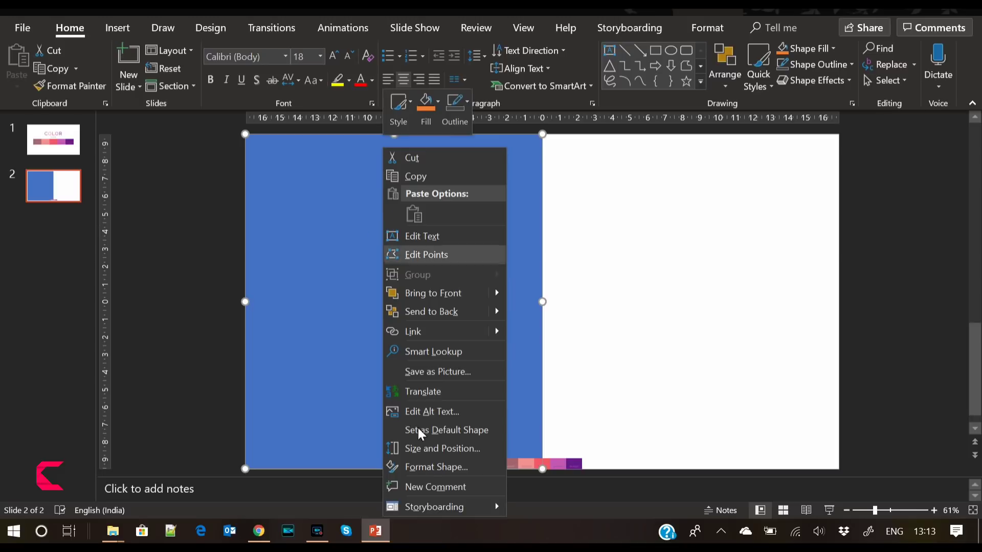
pyautogui.click(432, 468)
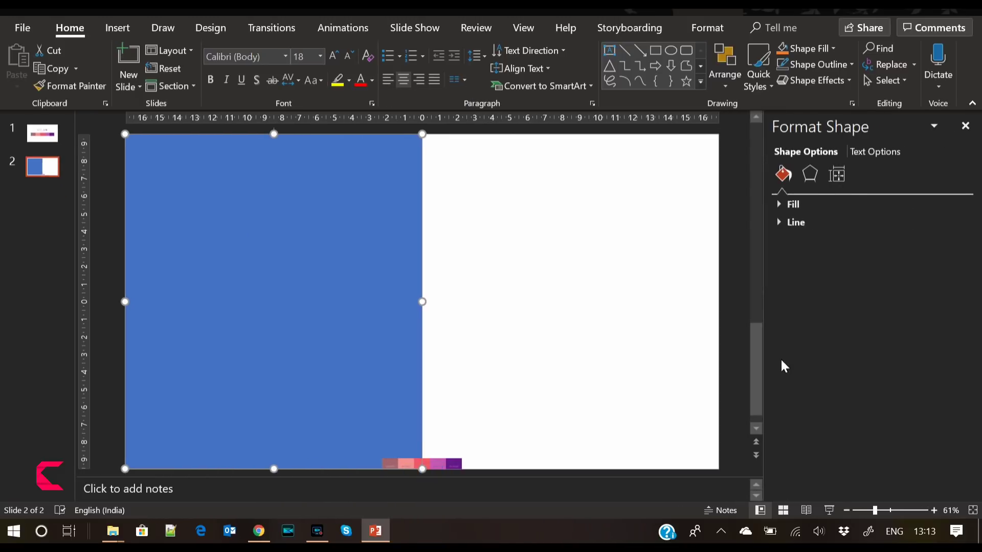
pyautogui.click(800, 205)
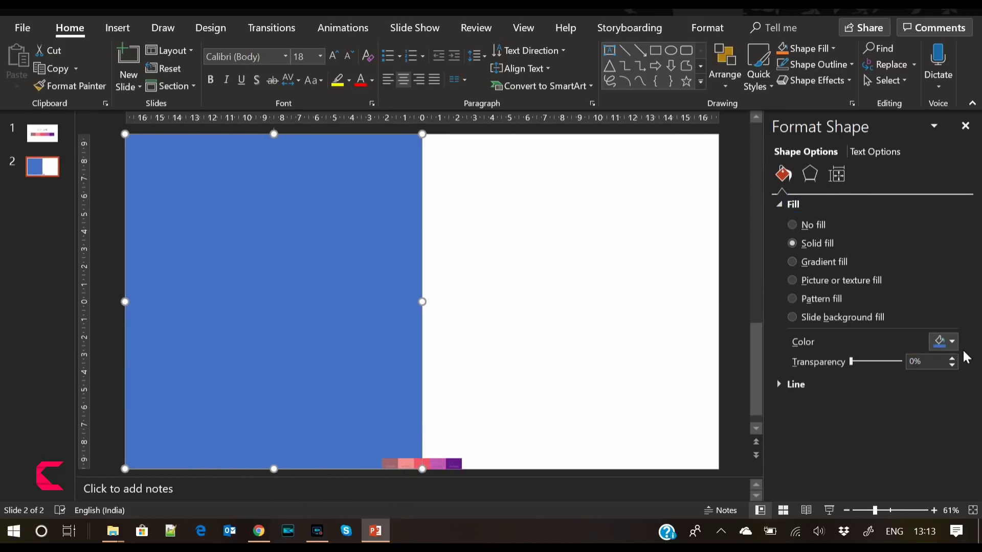
pyautogui.click(819, 281)
pyautogui.click(806, 358)
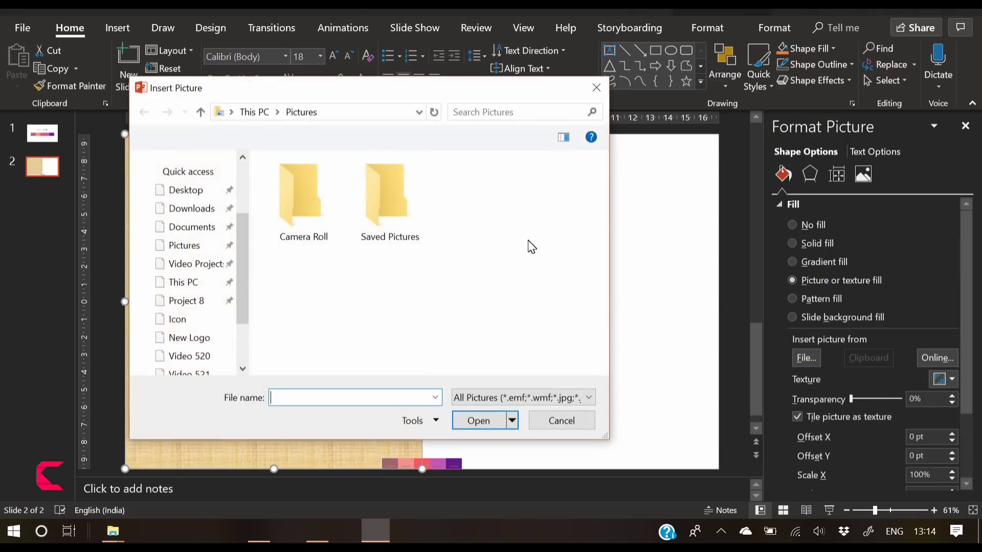
pyautogui.moveTo(247, 285); pyautogui.dragTo(242, 235)
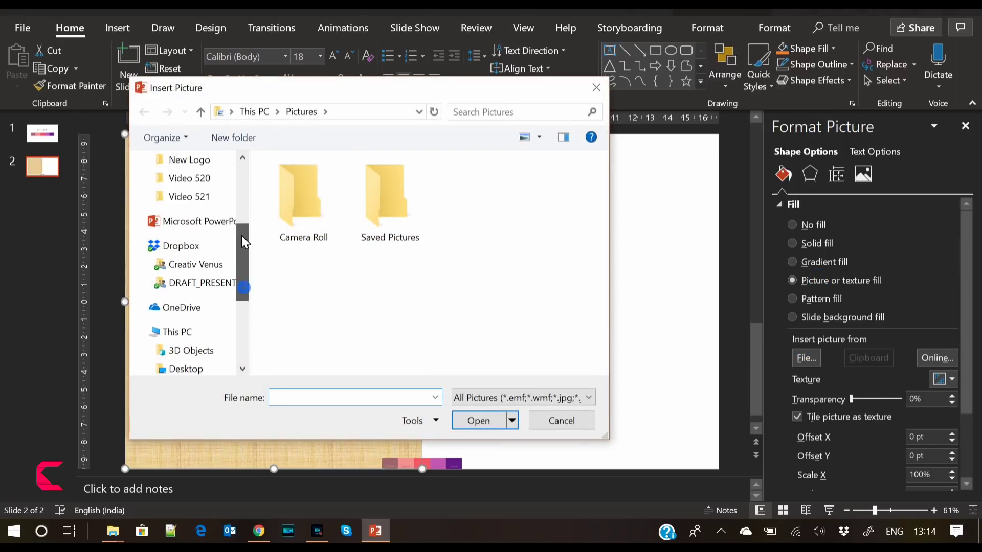
pyautogui.click(201, 197)
pyautogui.click(302, 192)
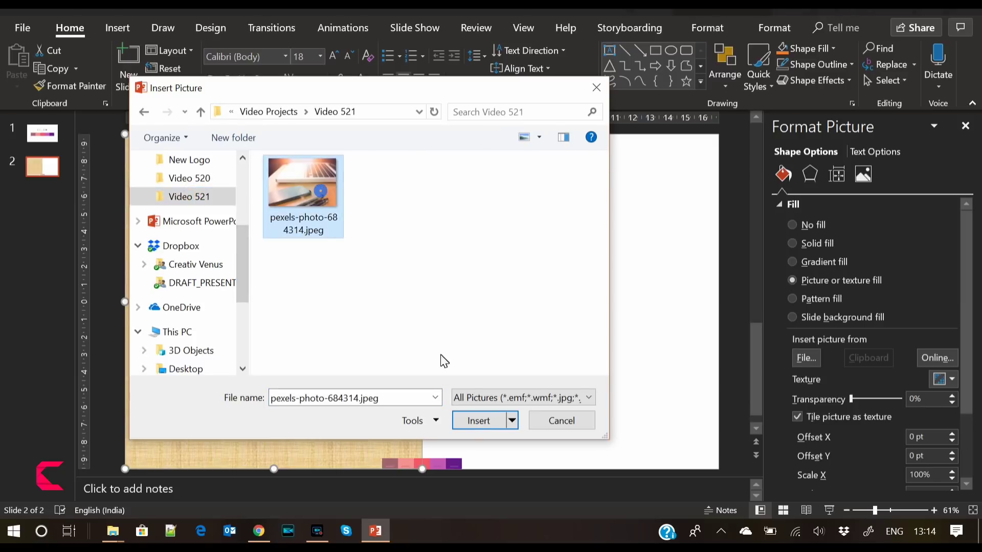
pyautogui.click(472, 425)
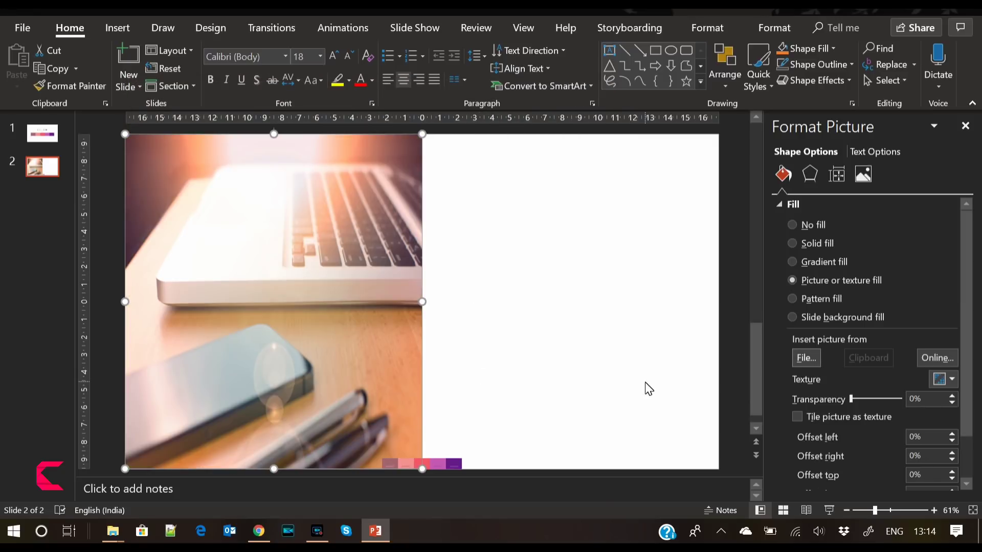
pyautogui.click(952, 441)
pyautogui.click(952, 441)
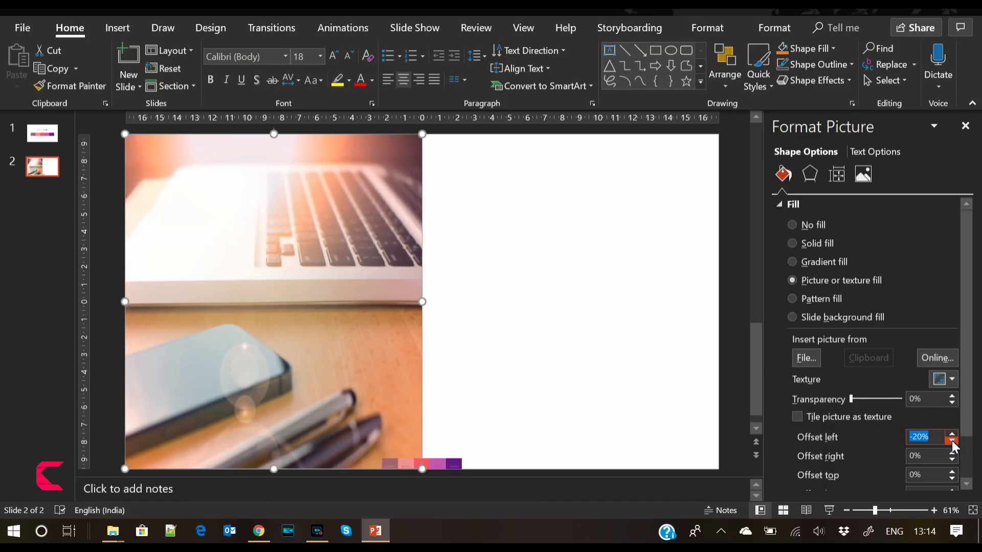
# Draw a second rectangle over the left half of the slide.
pyautogui.click(528, 357)
pyautogui.click(118, 28)
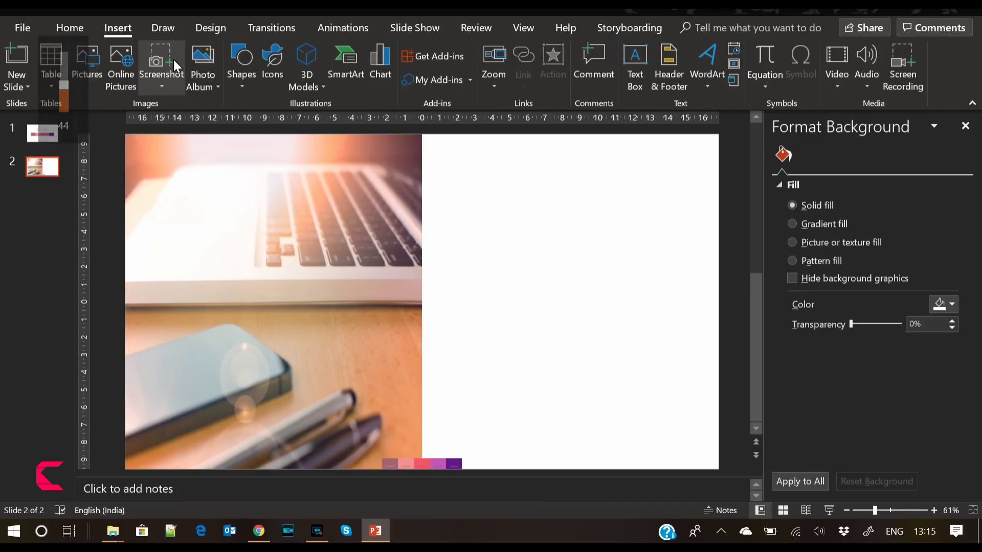
pyautogui.click(244, 82)
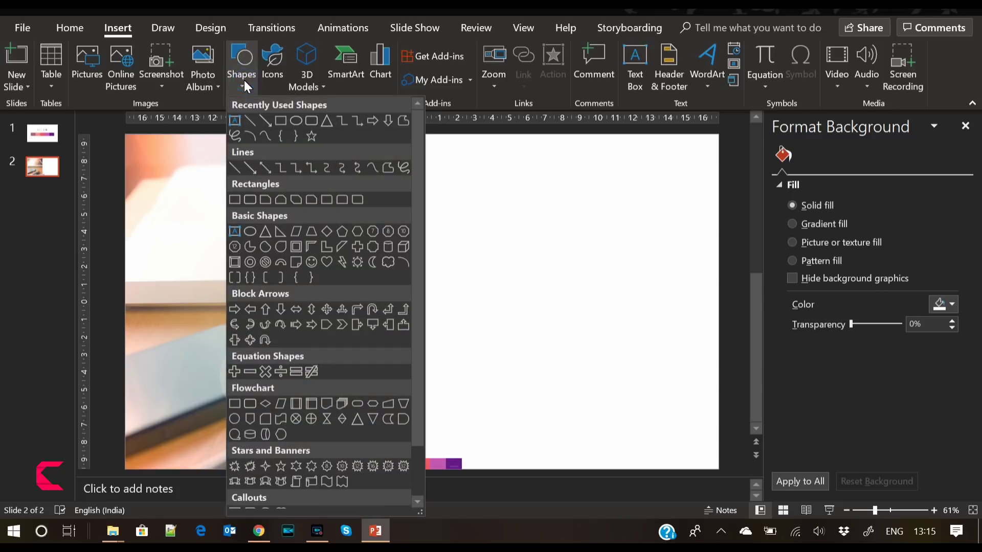
pyautogui.click(284, 124)
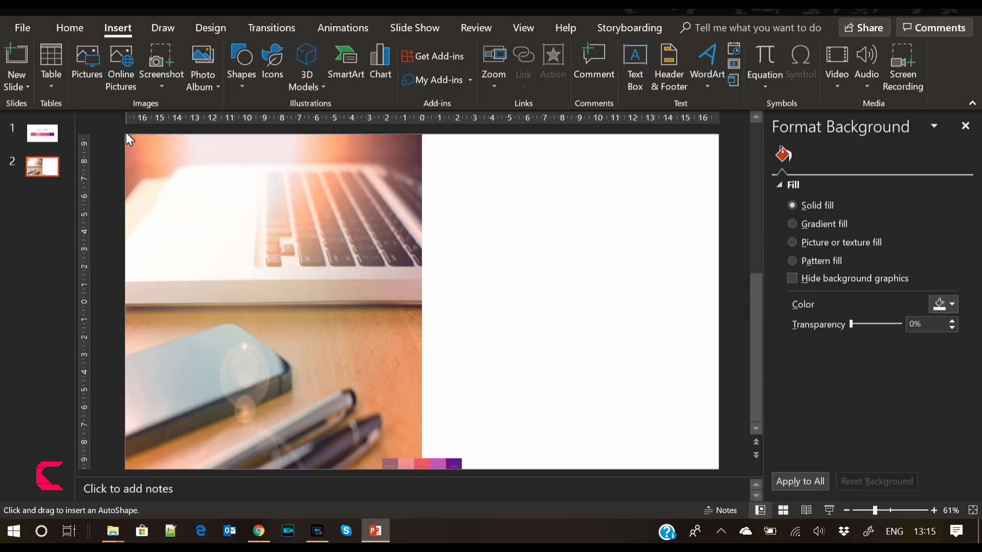
pyautogui.moveTo(124, 134); pyautogui.dragTo(420, 471)
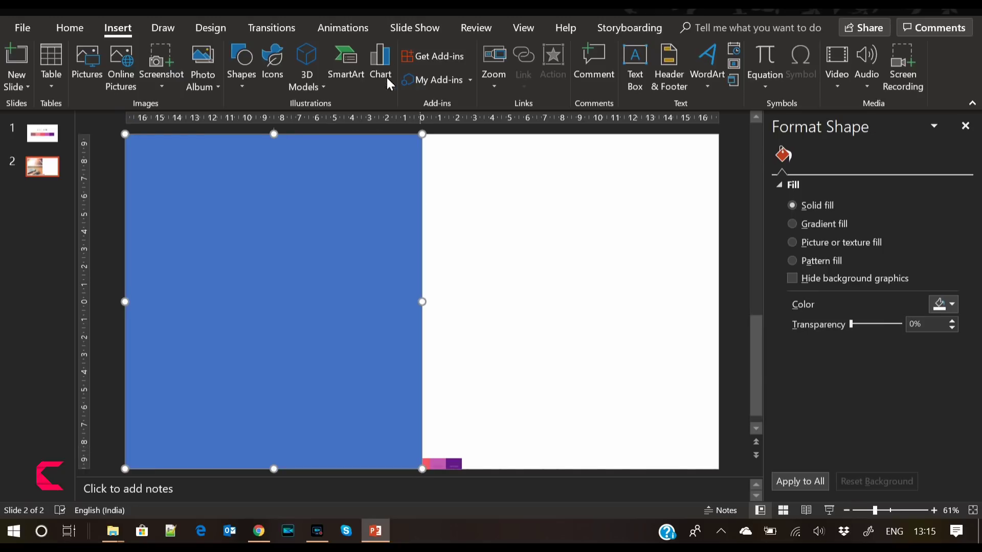
pyautogui.rightClick(327, 300)
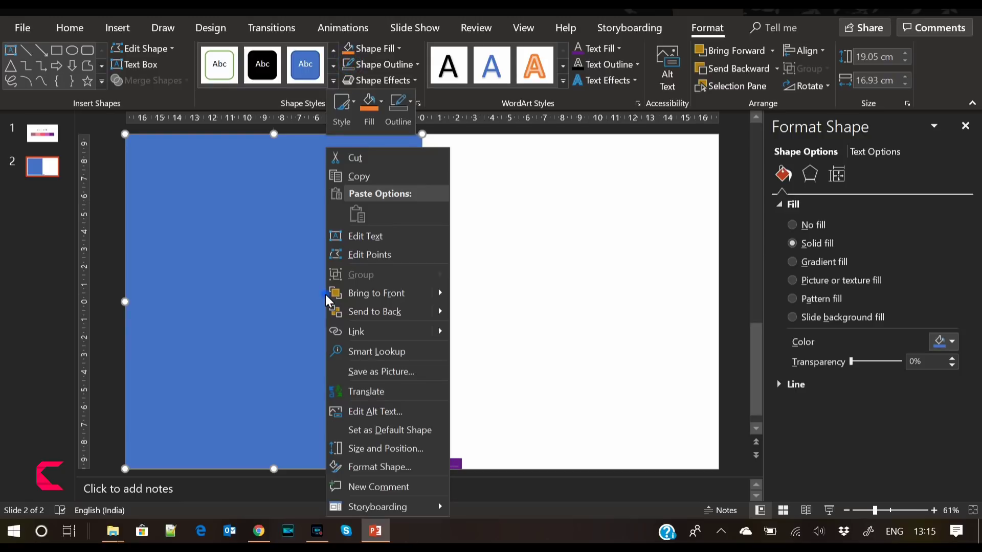
pyautogui.click(514, 378)
# Bring the small colour strip in front of the new rectangle.
pyautogui.click(445, 466)
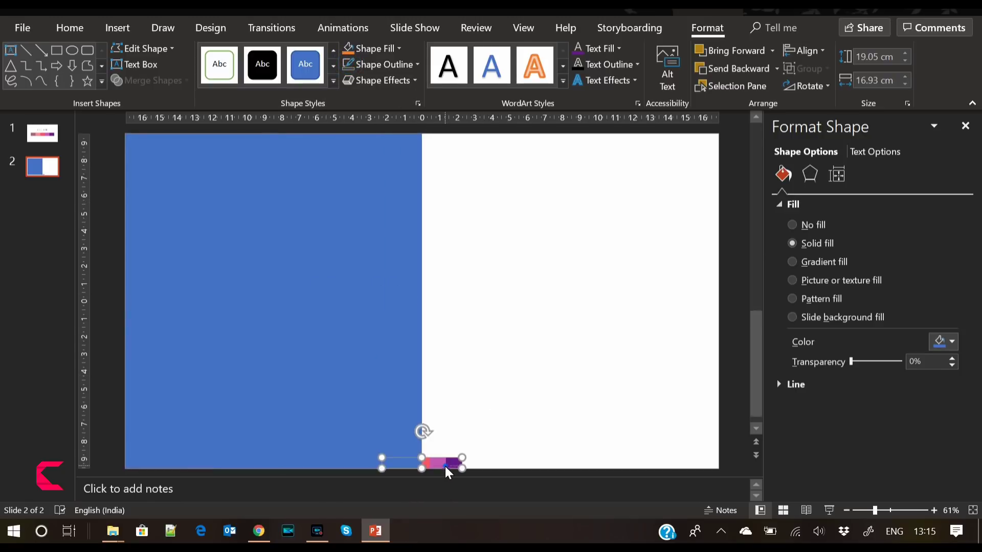
pyautogui.rightClick(448, 469)
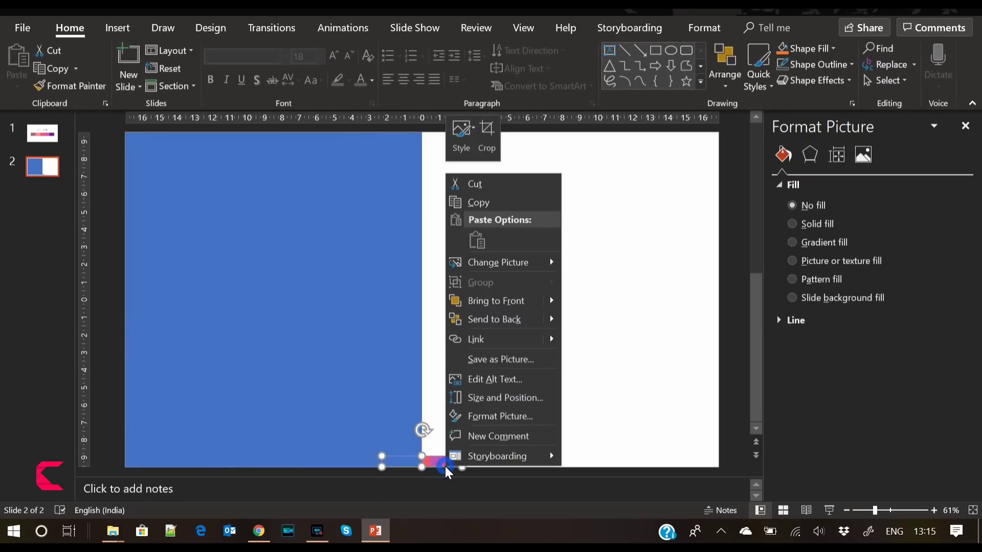
pyautogui.click(502, 306)
pyautogui.click(529, 341)
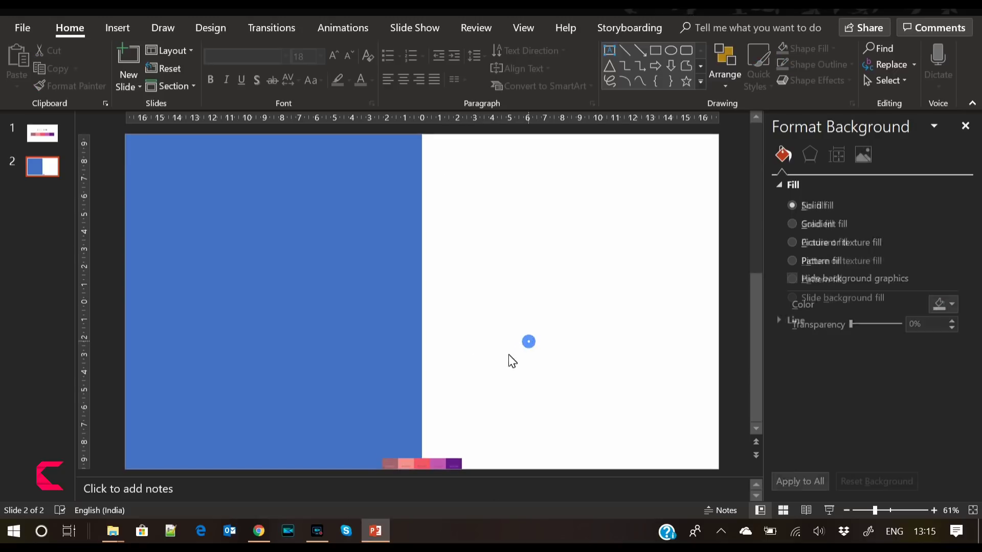
# Fill the rectangle with the strip's pink using the eyedropper and set 18% transparency.
pyautogui.click(355, 271)
pyautogui.click(944, 341)
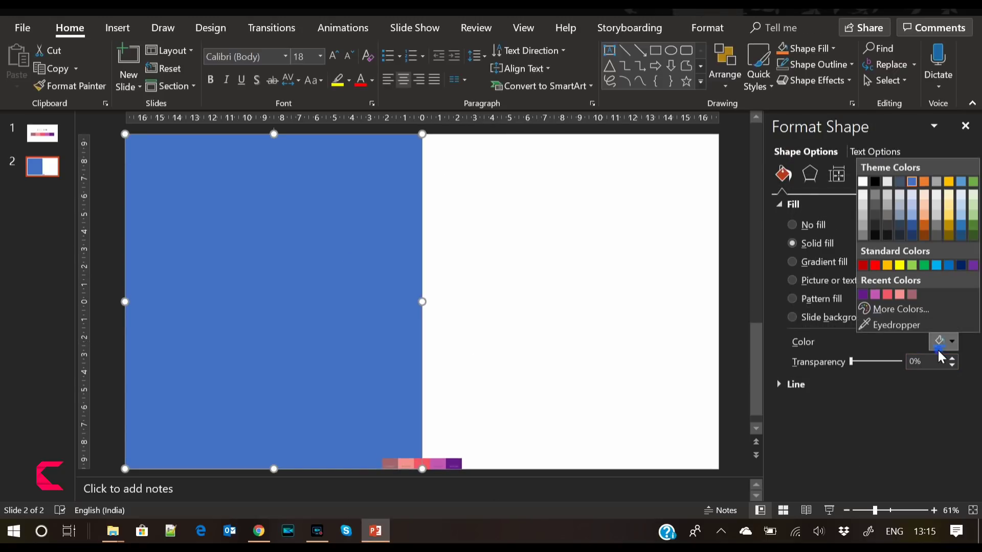
pyautogui.click(922, 322)
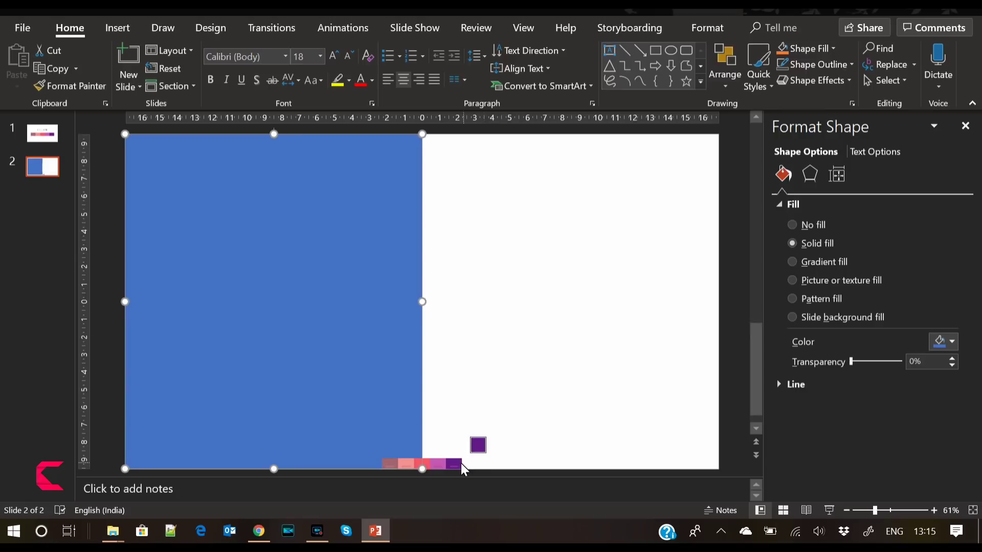
pyautogui.click(426, 466)
pyautogui.moveTo(851, 364); pyautogui.dragTo(861, 364)
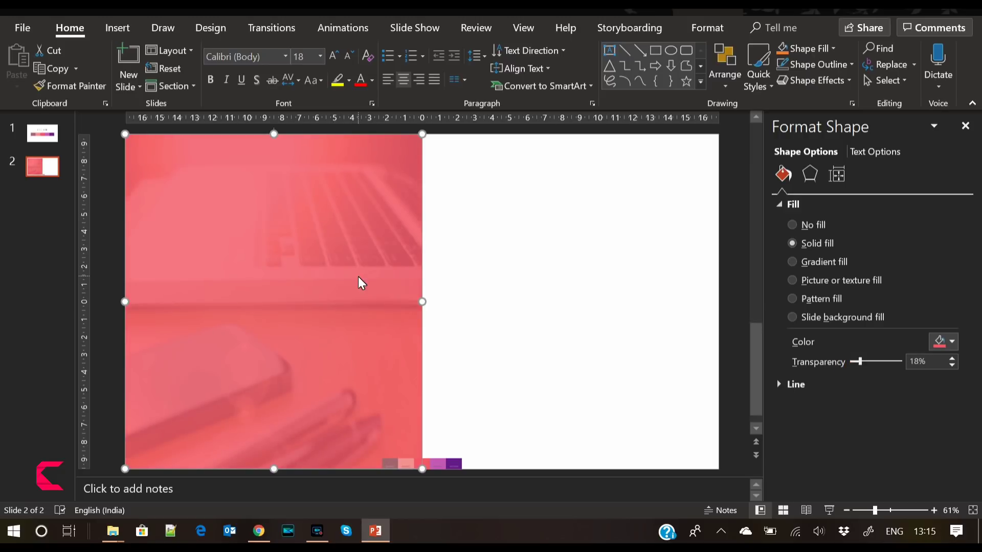
pyautogui.click(465, 302)
# Move the colour strip onto the white half and draw a rectangle over the pink panel.
pyautogui.moveTo(437, 464); pyautogui.dragTo(551, 453)
pyautogui.click(508, 342)
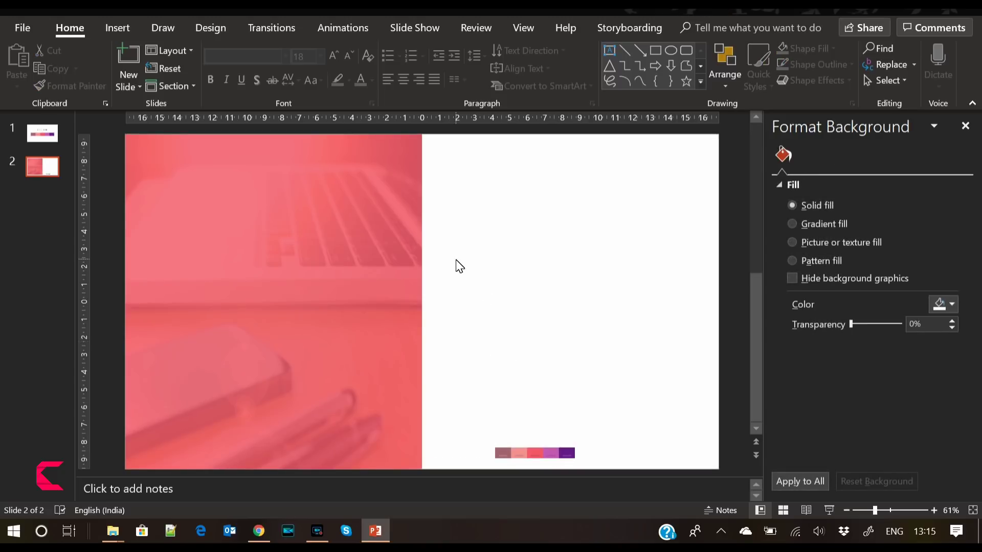
pyautogui.click(114, 26)
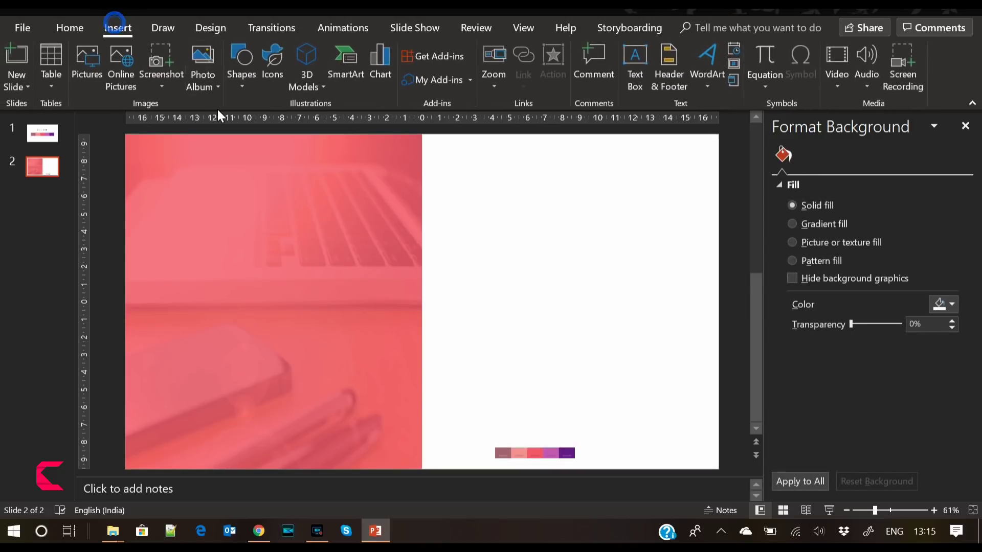
pyautogui.click(239, 87)
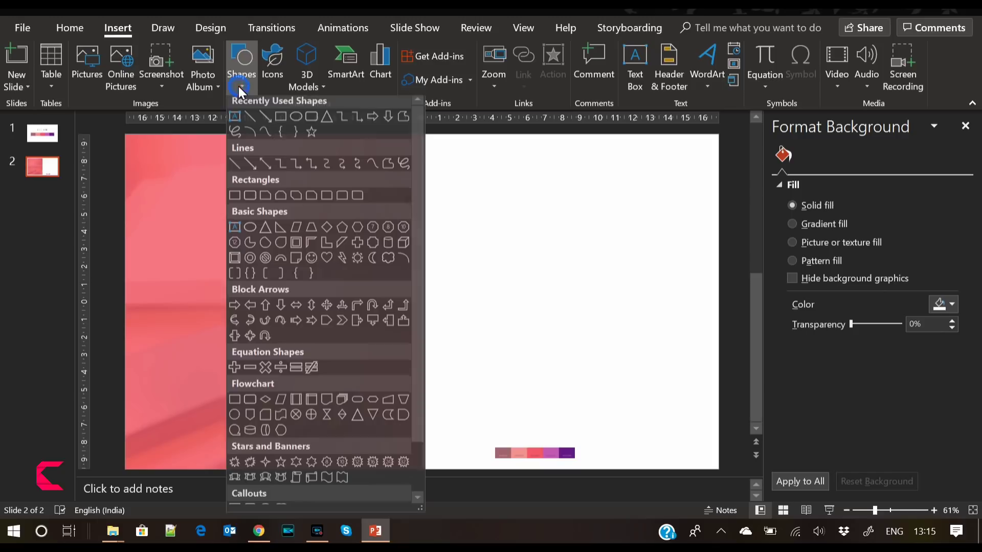
pyautogui.click(287, 125)
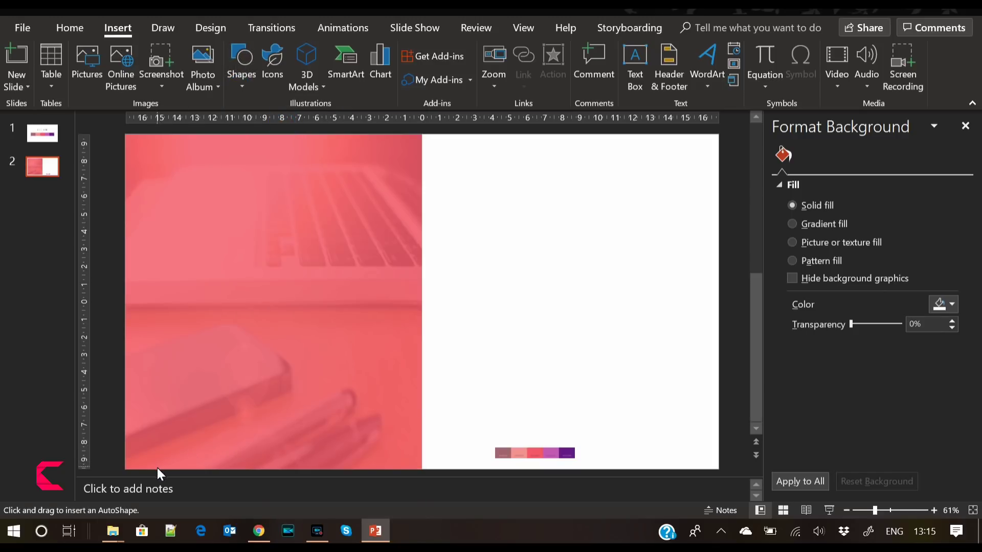
pyautogui.moveTo(157, 471); pyautogui.dragTo(373, 136)
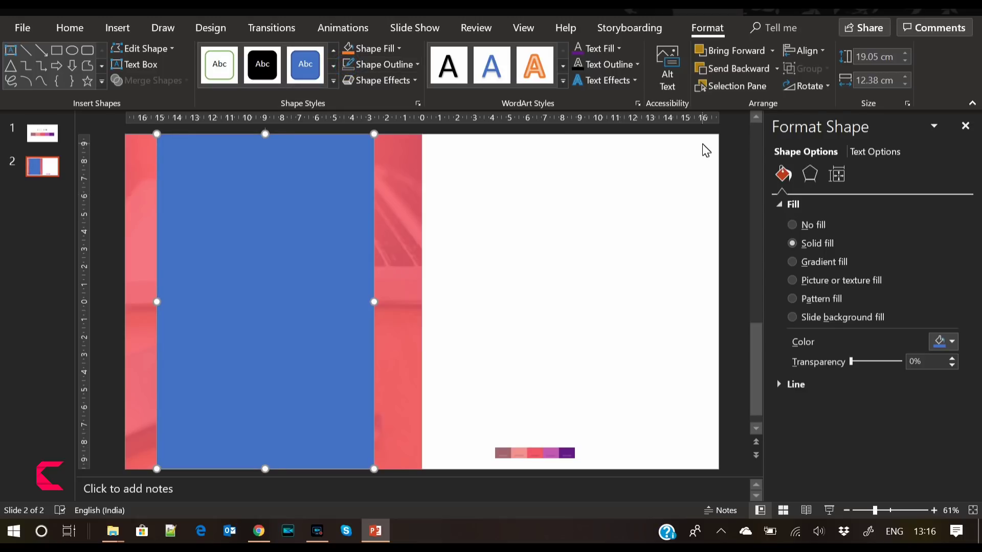
# Centre the rectangle on the pink panel and shorten it to 14.13 cm tall.
pyautogui.keyDown('shift'); pyautogui.click(405, 212); pyautogui.keyUp('shift')
pyautogui.click(810, 50)
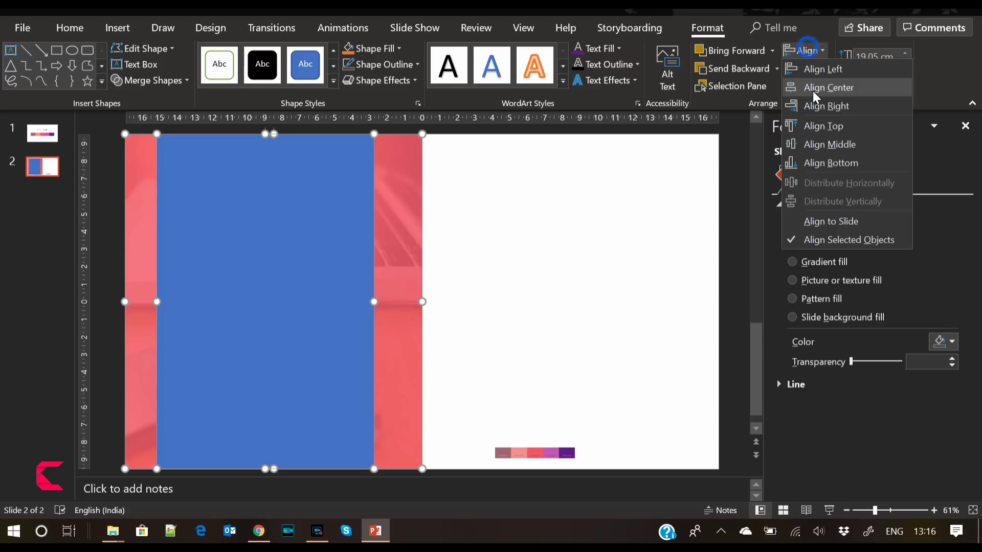
pyautogui.click(826, 84)
pyautogui.click(605, 202)
pyautogui.click(317, 265)
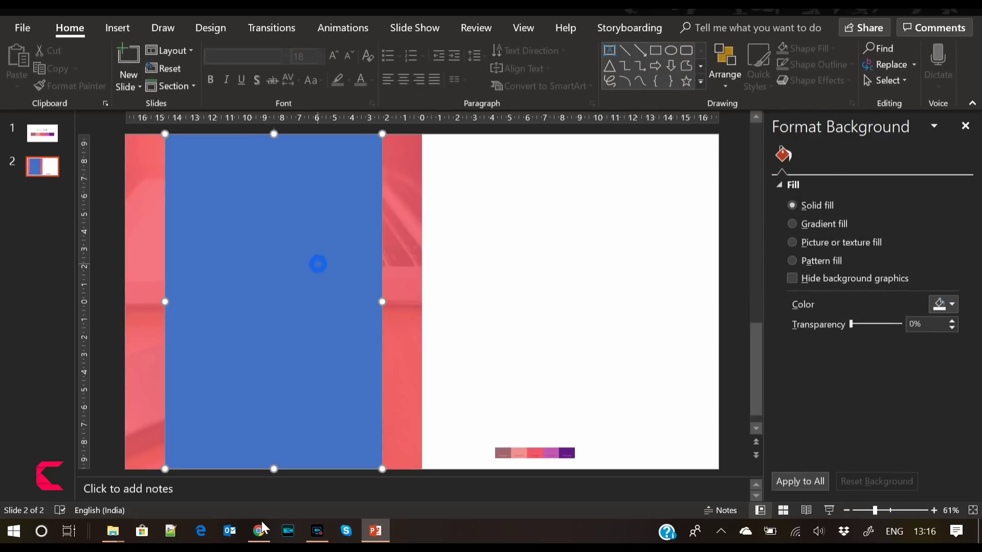
pyautogui.moveTo(273, 469); pyautogui.dragTo(274, 387)
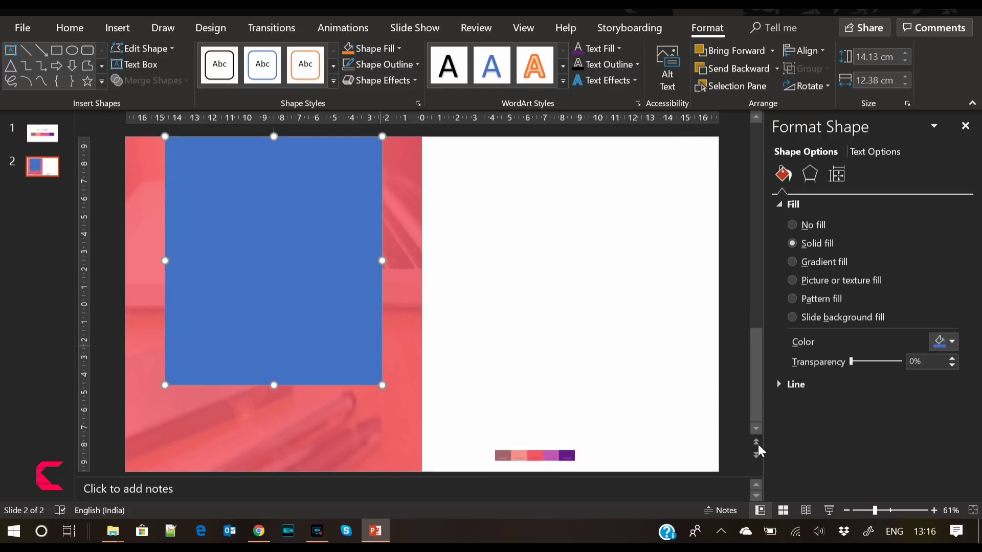
# Fill the centred rectangle with the colour strip's purple at 25% transparency.
pyautogui.moveTo(851, 361)
pyautogui.mouseDown()
pyautogui.moveTo(867, 362)
pyautogui.moveTo(854, 362)
pyautogui.mouseUp()
pyautogui.click(946, 342)
pyautogui.click(896, 325)
pyautogui.click(566, 456)
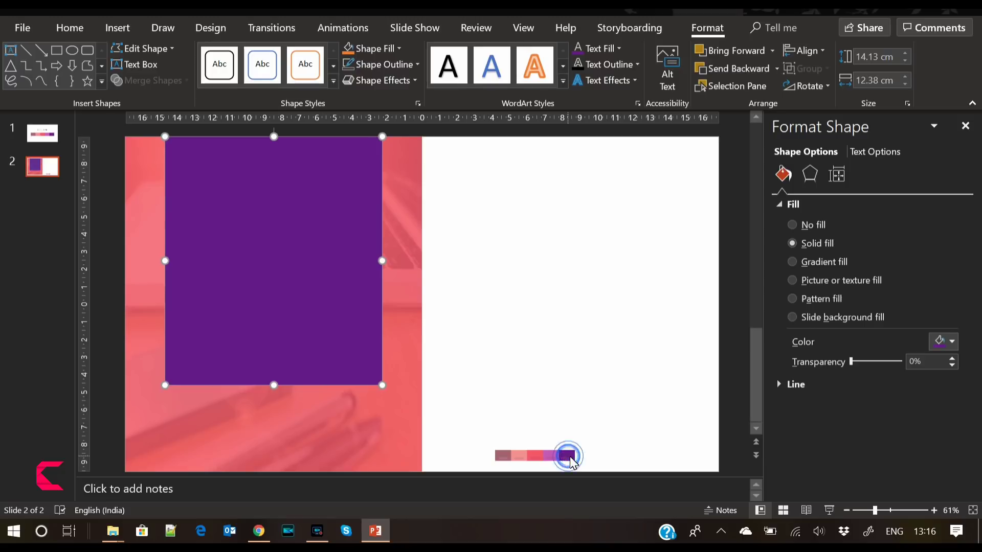
pyautogui.click(511, 290)
pyautogui.click(312, 281)
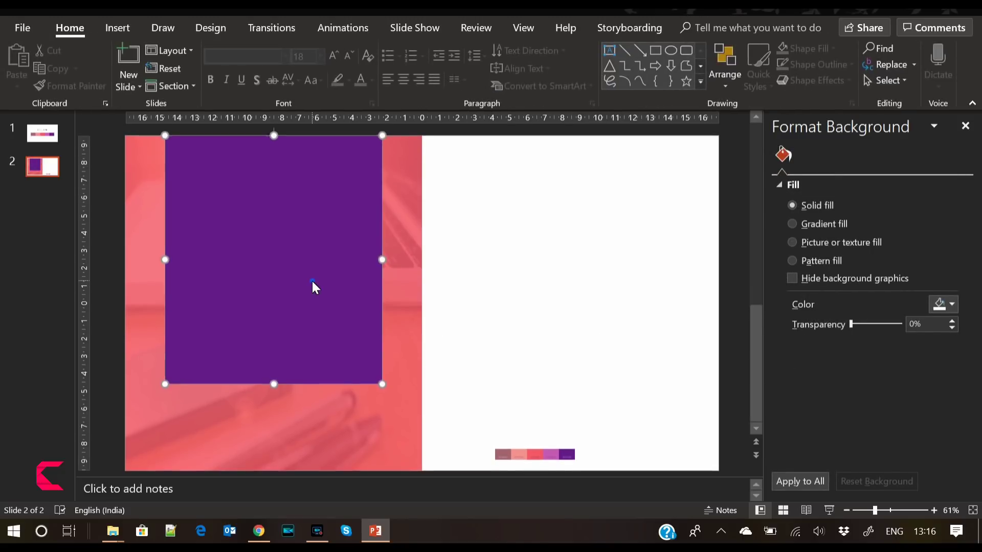
pyautogui.click(545, 331)
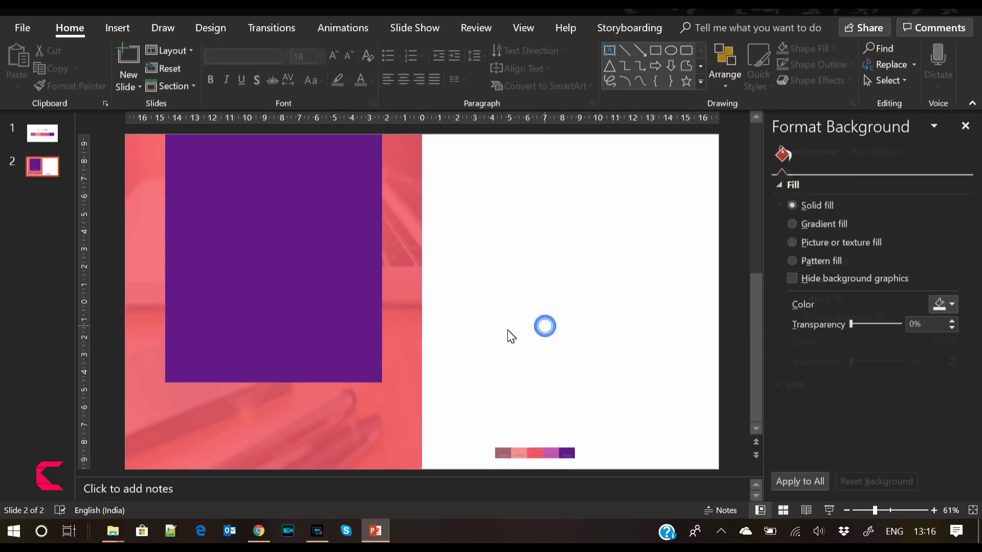
pyautogui.click(350, 330)
pyautogui.moveTo(851, 366); pyautogui.dragTo(864, 365)
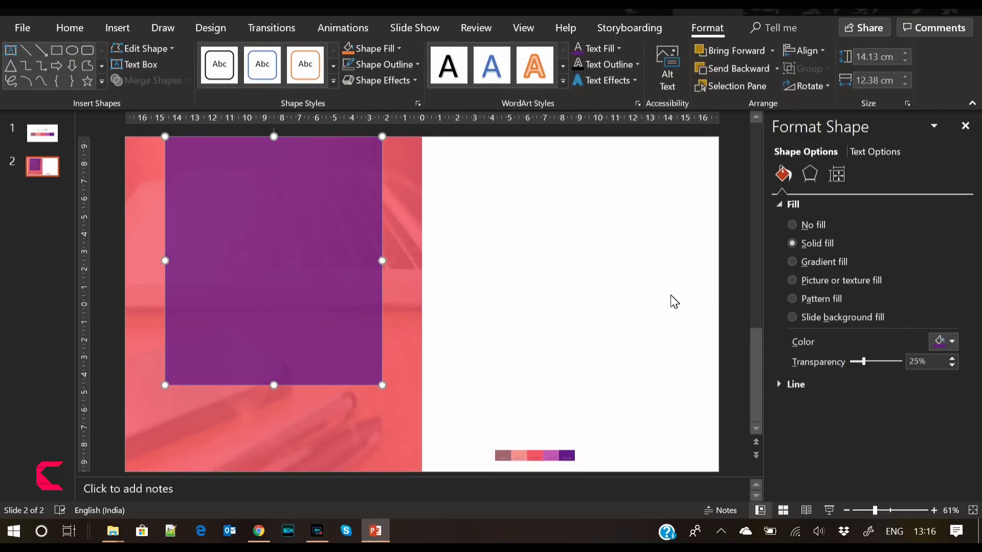
pyautogui.click(572, 259)
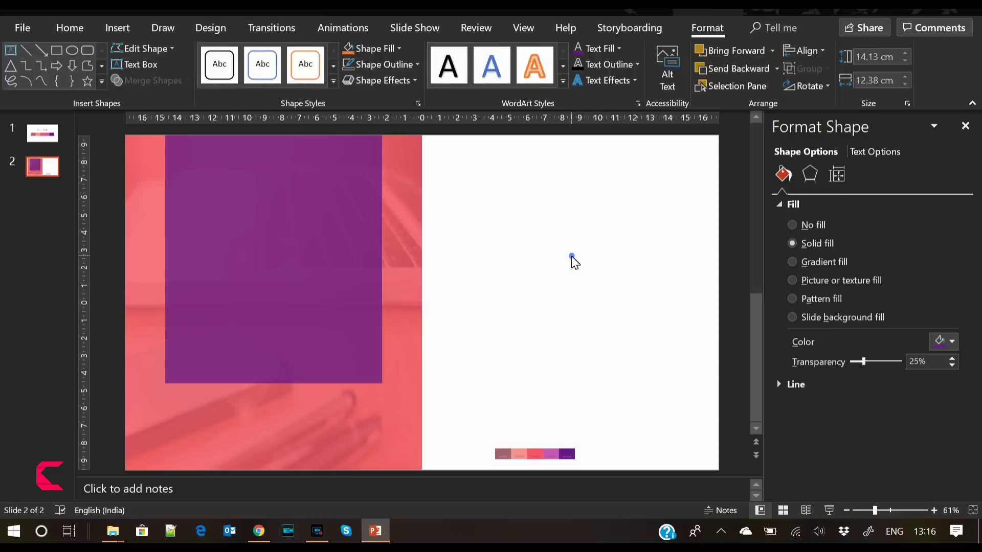
# Draw a 4.67 × 5.49 cm rectangle on the purple panel's upper left and fill it white.
pyautogui.click(122, 29)
pyautogui.click(239, 84)
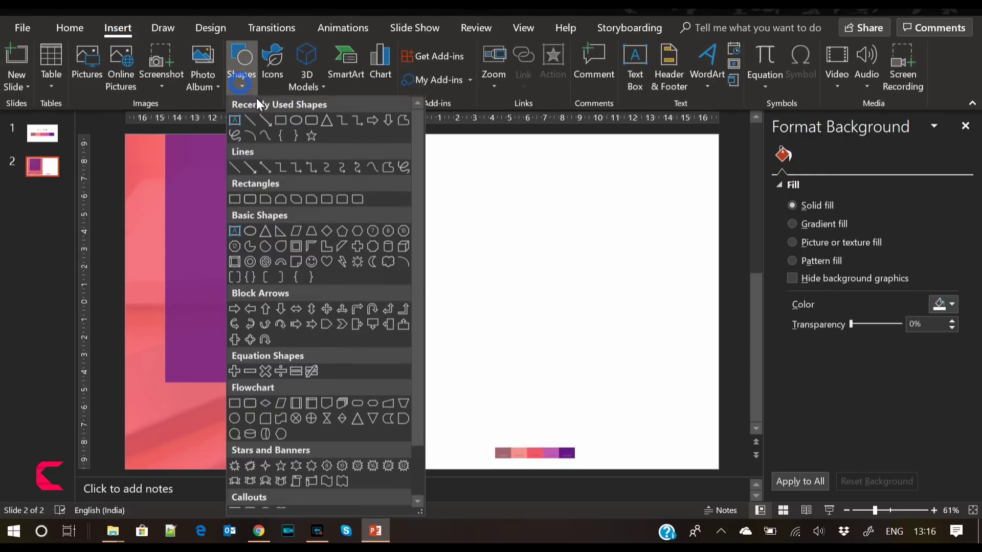
pyautogui.click(281, 121)
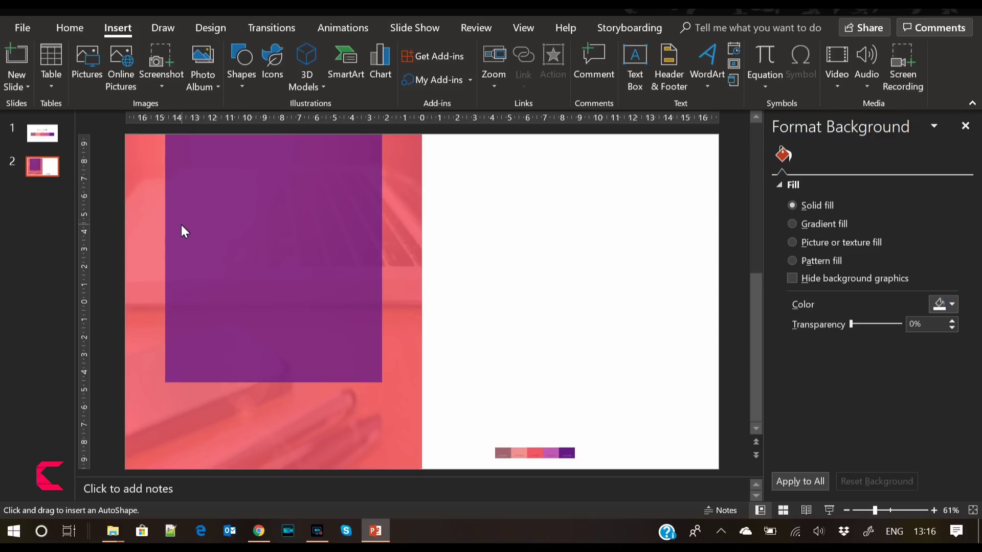
pyautogui.moveTo(266, 286)
pyautogui.mouseDown()
pyautogui.moveTo(275, 309)
pyautogui.moveTo(259, 292)
pyautogui.moveTo(275, 299)
pyautogui.mouseUp()
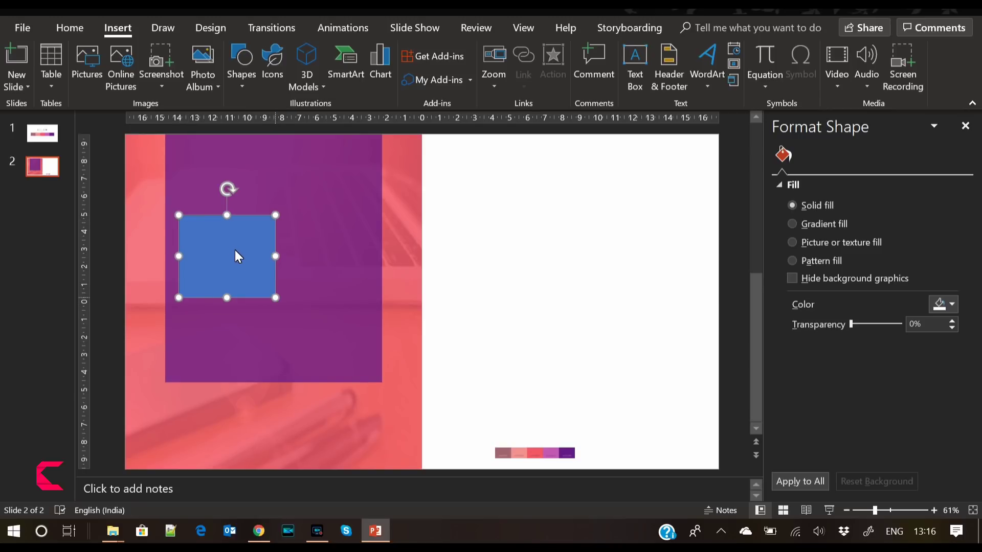
pyautogui.moveTo(230, 248); pyautogui.dragTo(225, 245)
pyautogui.click(946, 341)
pyautogui.click(864, 188)
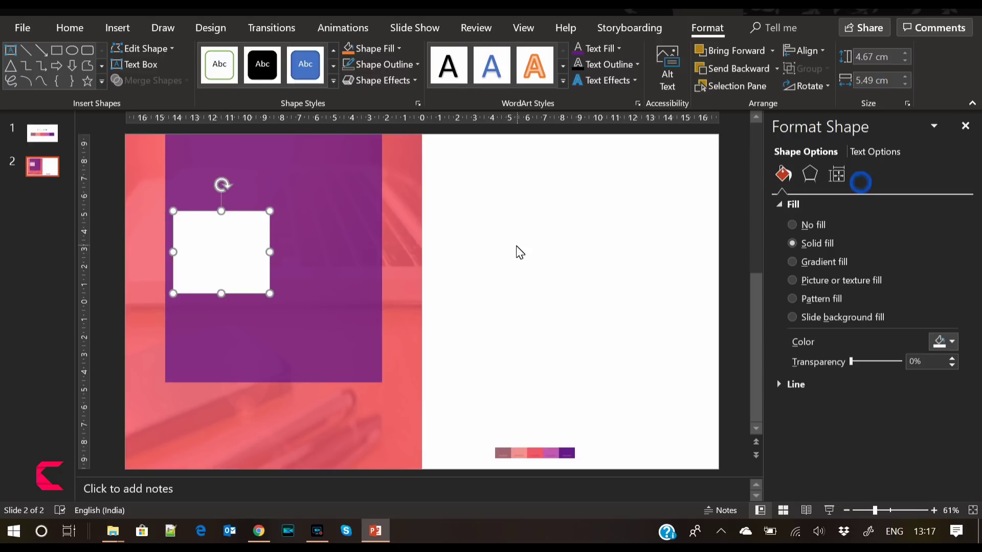
pyautogui.click(517, 245)
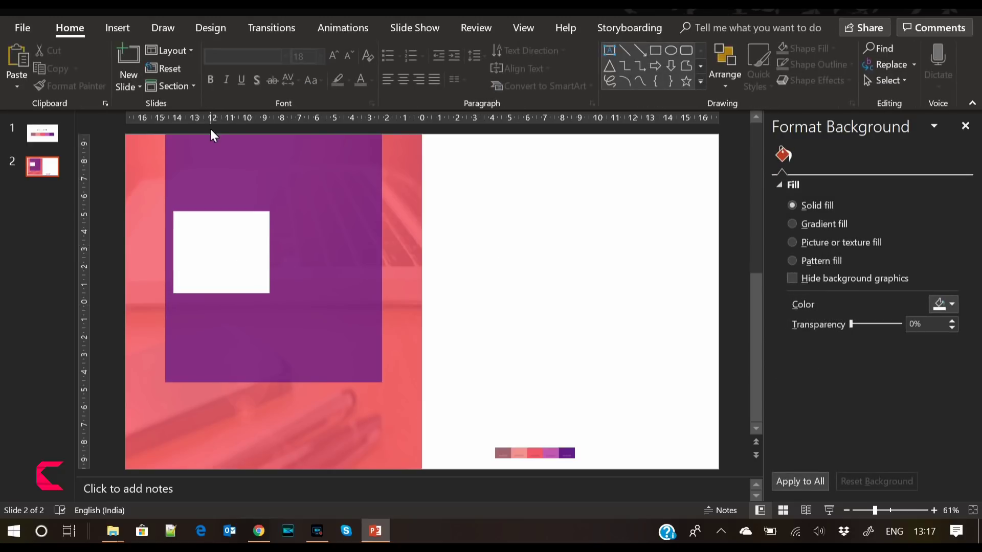
# Add a 'Digital' text box on the white card in Raleway at 14 pt.
pyautogui.click(114, 29)
pyautogui.click(635, 67)
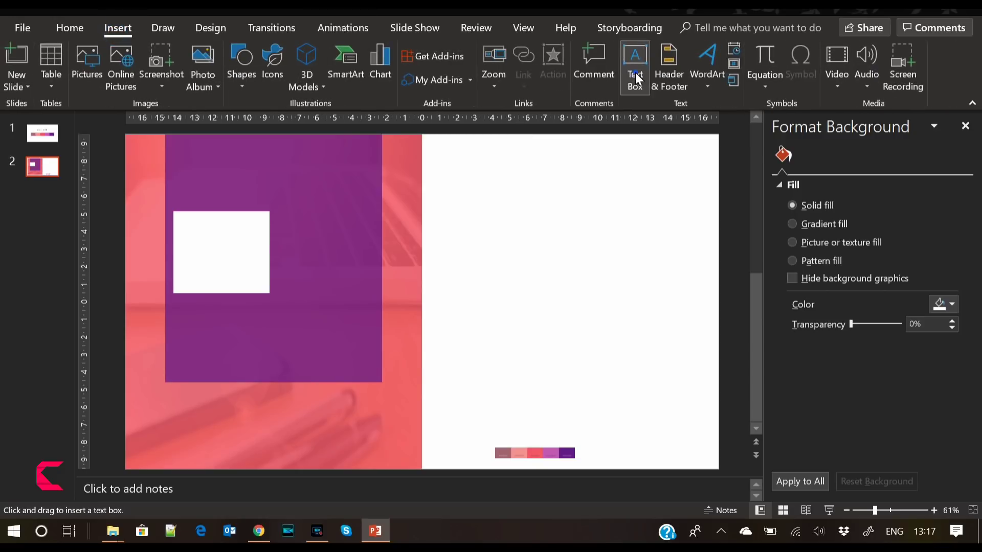
pyautogui.moveTo(180, 215); pyautogui.dragTo(242, 233)
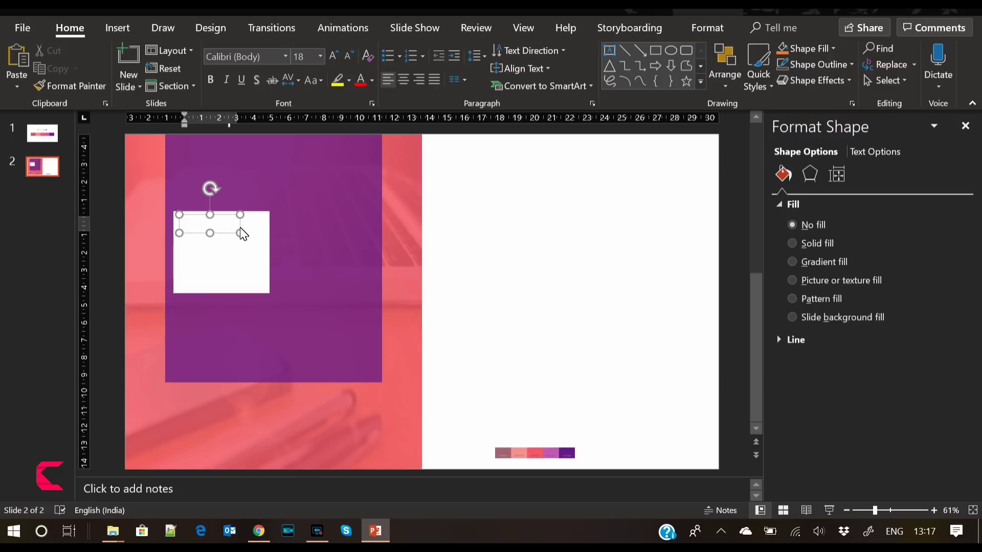
pyautogui.write('Digital')
pyautogui.hotkey('ctrl', 'a')
pyautogui.click(266, 58)
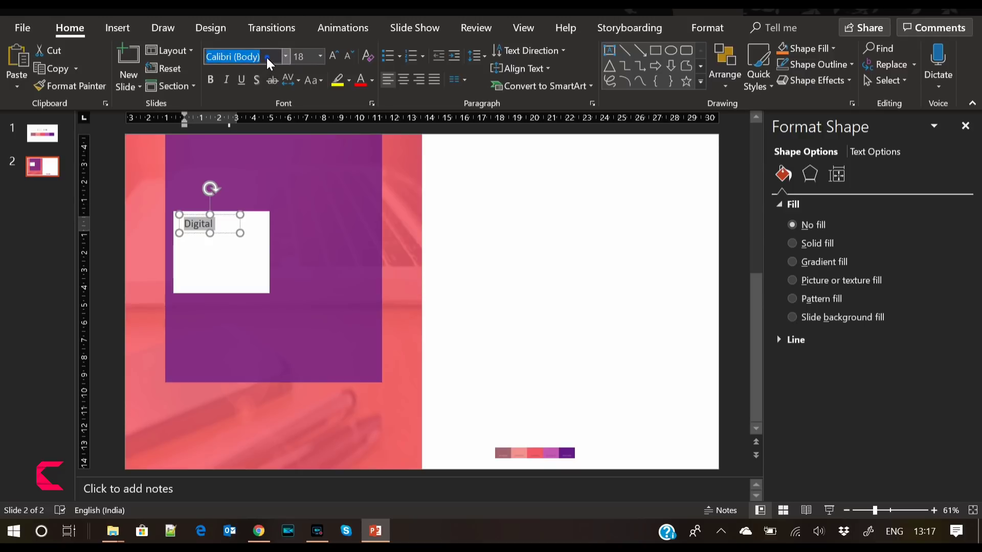
pyautogui.write('Raleway')
pyautogui.press('Return')
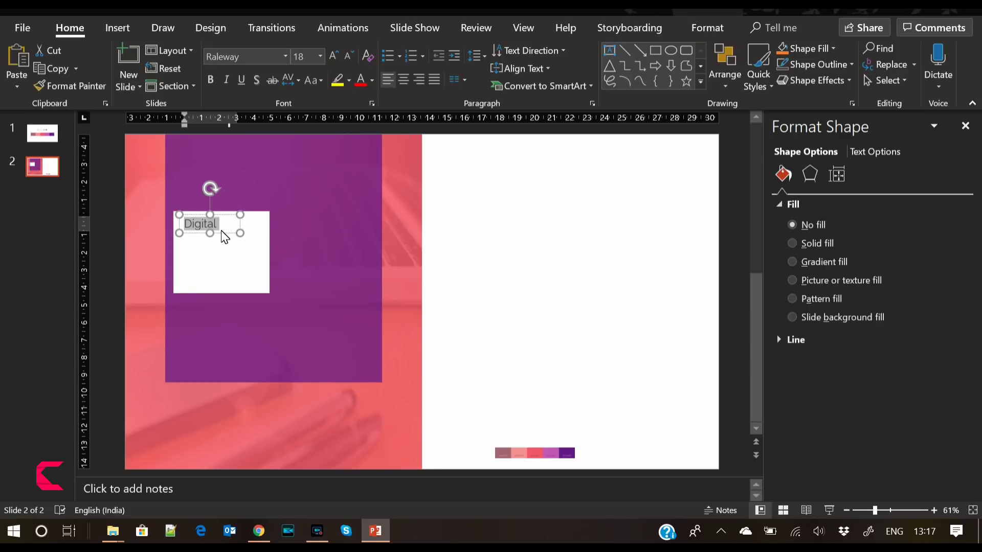
pyautogui.moveTo(220, 233)
pyautogui.mouseDown()
pyautogui.moveTo(215, 243)
pyautogui.moveTo(224, 234)
pyautogui.mouseUp()
pyautogui.click(351, 60)
pyautogui.click(350, 60)
# Duplicate the Digital label, shift the copy down-left, and clear its text.
pyautogui.hotkey('ctrl', 'c')
pyautogui.hotkey('ctrl', 'v')
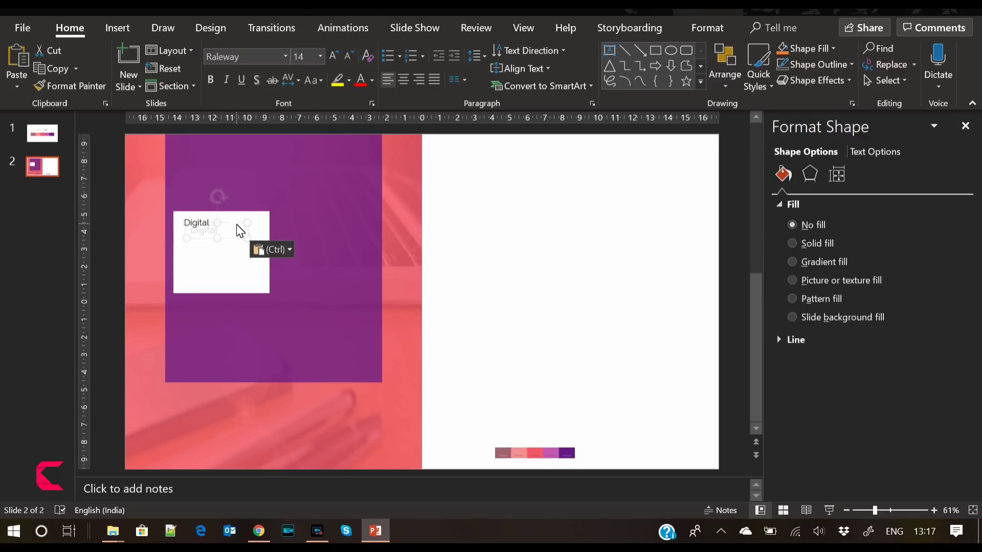
pyautogui.moveTo(226, 247); pyautogui.dragTo(222, 253)
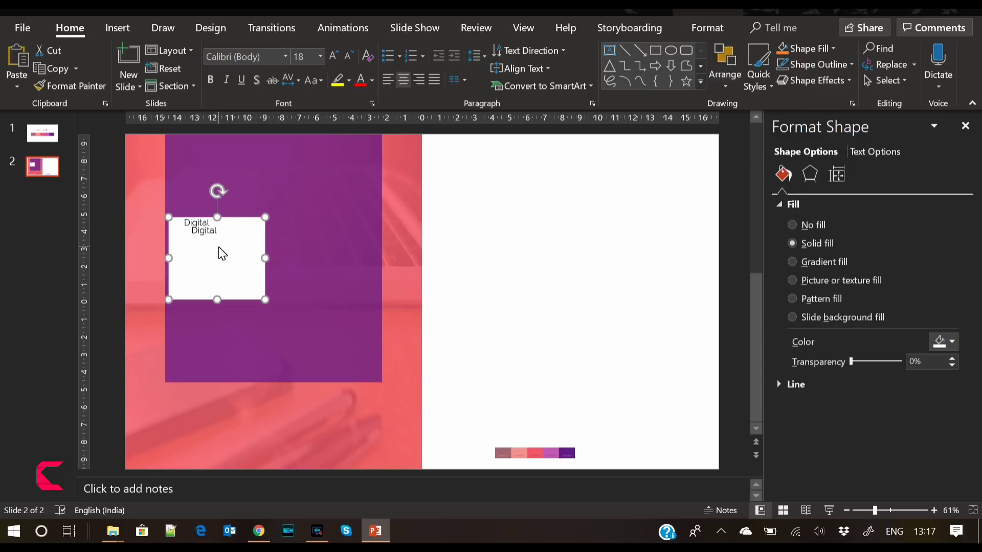
pyautogui.hotkey('ctrl', 'z')
pyautogui.click(211, 231)
pyautogui.moveTo(208, 245); pyautogui.dragTo(200, 252)
pyautogui.doubleClick(202, 242)
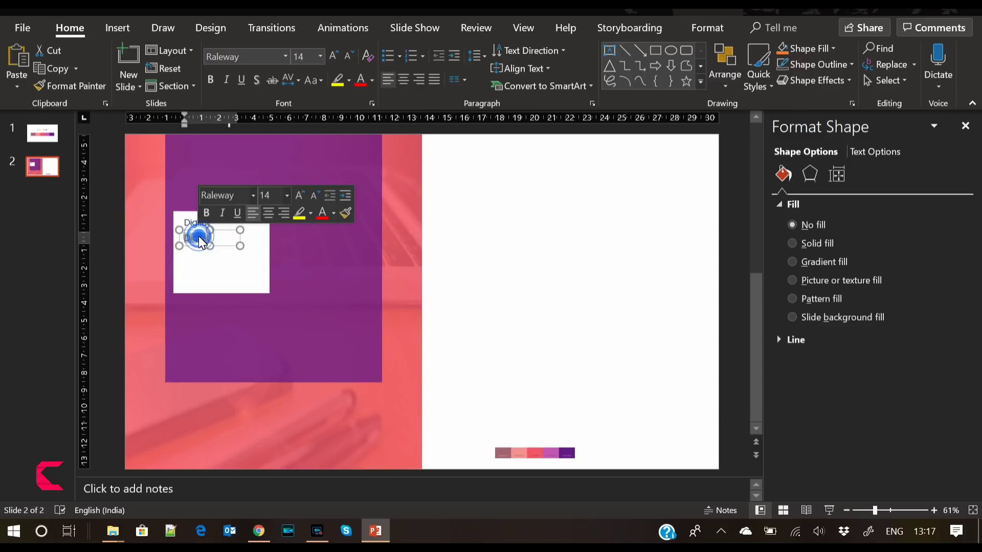
pyautogui.press('Delete')
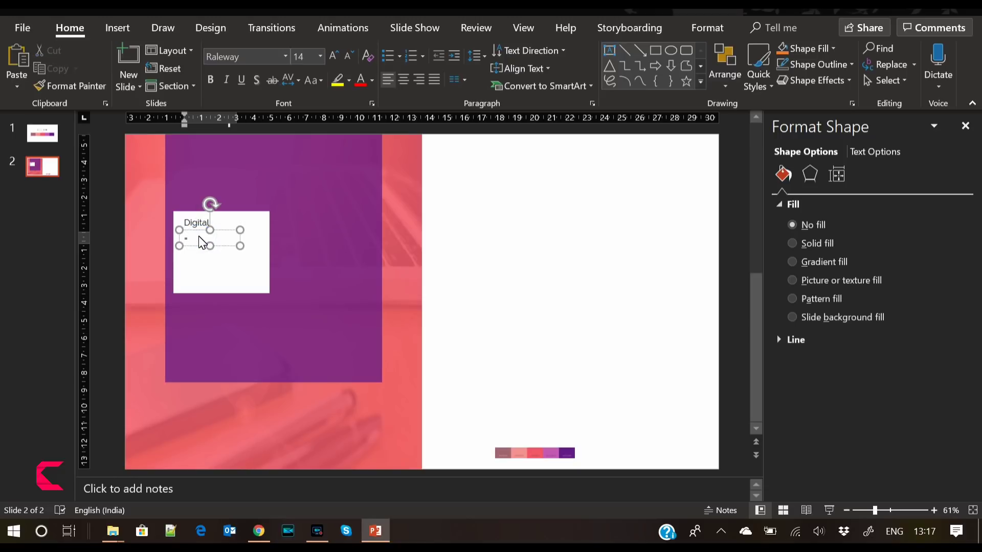
# Fill the copy with a =lorem(1) paragraph sized at 9 pt.
pyautogui.write('=lorem(1)')
pyautogui.press('Return')
pyautogui.hotkey('ctrl', 'a')
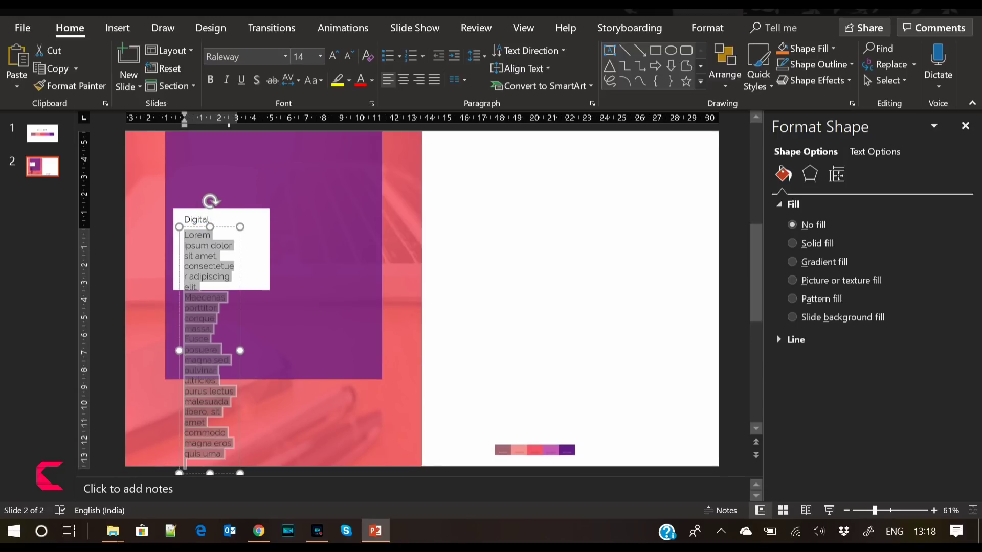
pyautogui.click(348, 55)
pyautogui.click(348, 55)
pyautogui.click(349, 56)
pyautogui.click(349, 56)
pyautogui.click(349, 55)
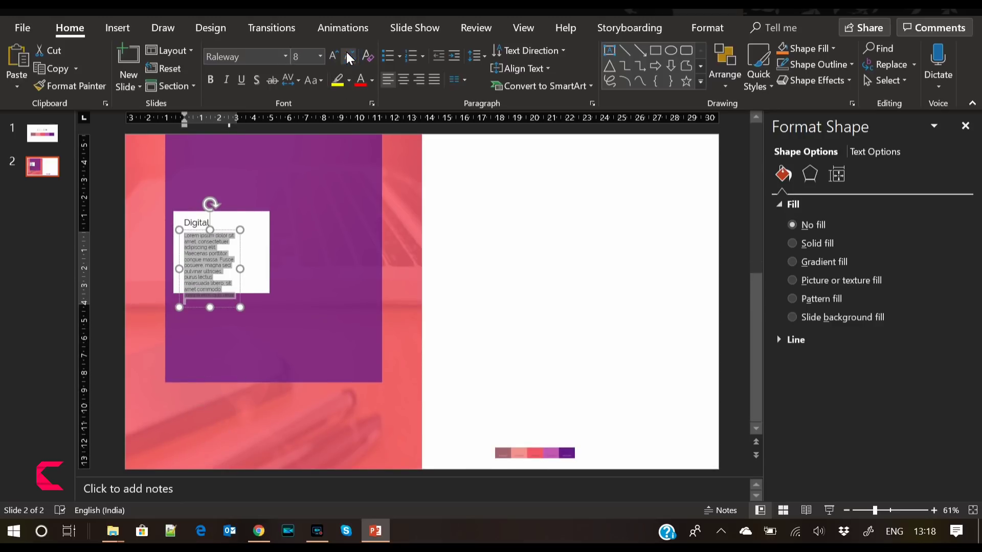
pyautogui.click(334, 55)
# Widen the Lorem box, cut the text after 'massa', and move it lower in the card.
pyautogui.moveTo(240, 280); pyautogui.dragTo(269, 283)
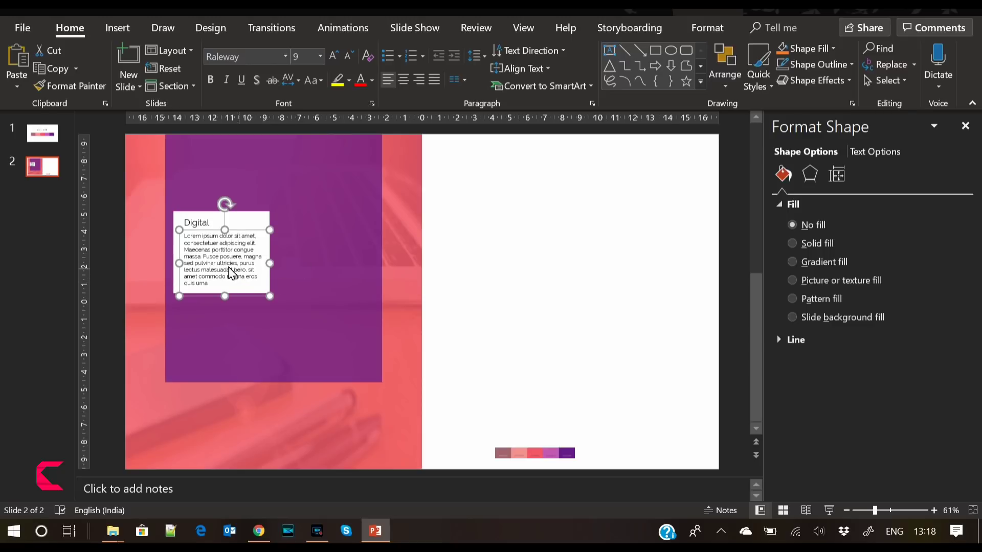
pyautogui.moveTo(204, 256); pyautogui.dragTo(233, 297)
pyautogui.press('BackSpace')
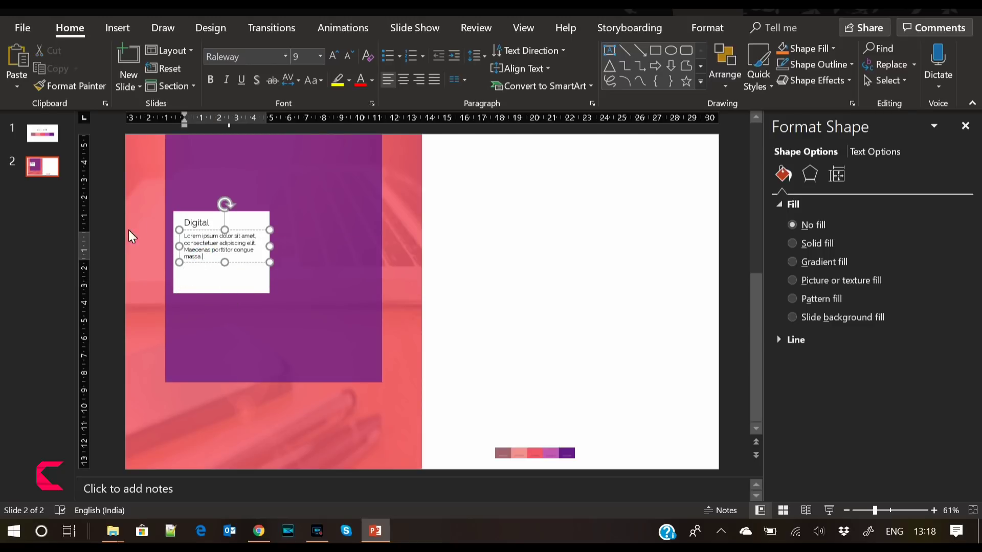
pyautogui.moveTo(211, 240)
pyautogui.mouseDown()
pyautogui.moveTo(208, 257)
pyautogui.moveTo(208, 224)
pyautogui.moveTo(207, 253)
pyautogui.mouseUp()
# Adjust the Lorem text alignment and enlarge the Digital heading to 16 pt.
pyautogui.click(406, 83)
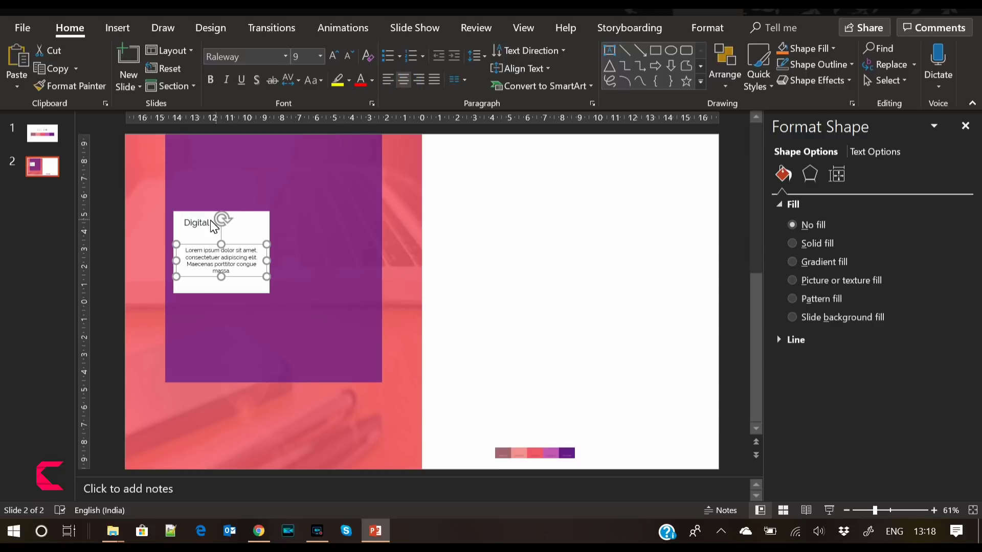
pyautogui.click(388, 80)
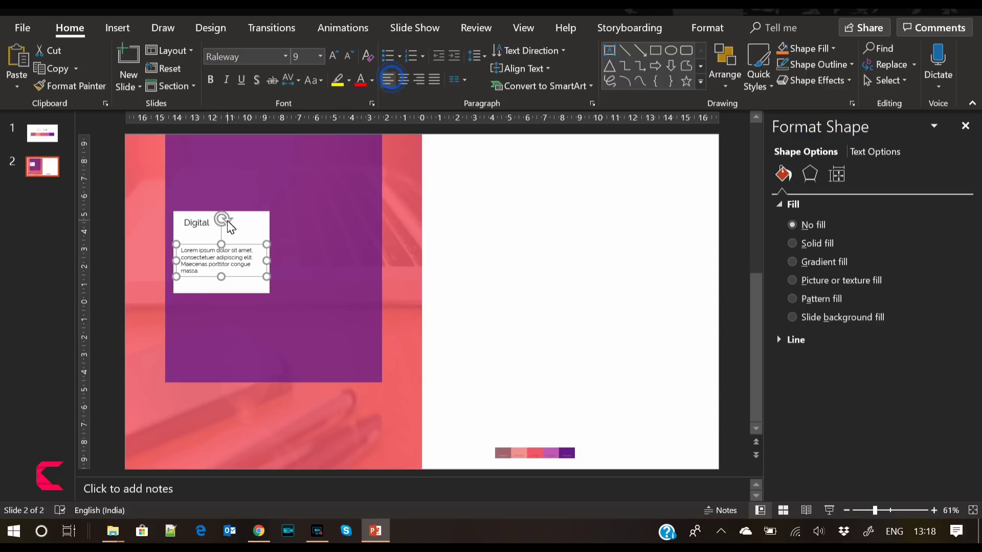
pyautogui.click(207, 225)
pyautogui.click(202, 221)
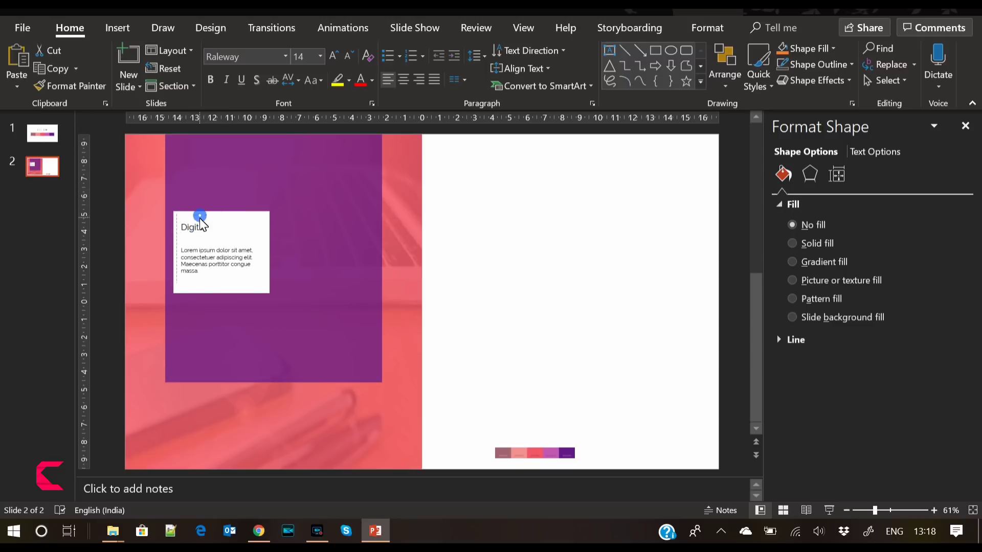
pyautogui.click(200, 221)
pyautogui.click(338, 56)
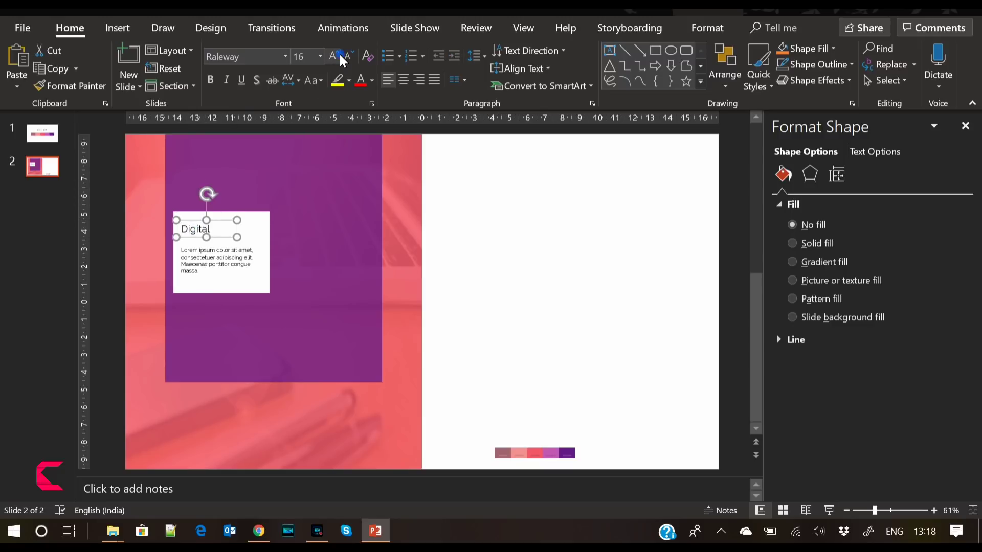
# Colour the Digital heading with the strip's pink swatch via the eyedropper.
pyautogui.click(875, 152)
pyautogui.click(941, 323)
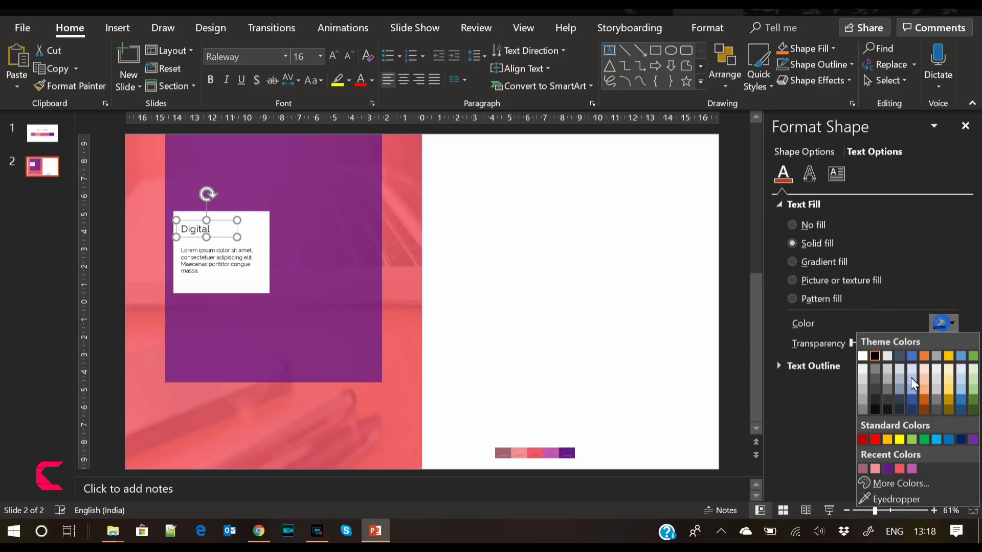
pyautogui.click(888, 495)
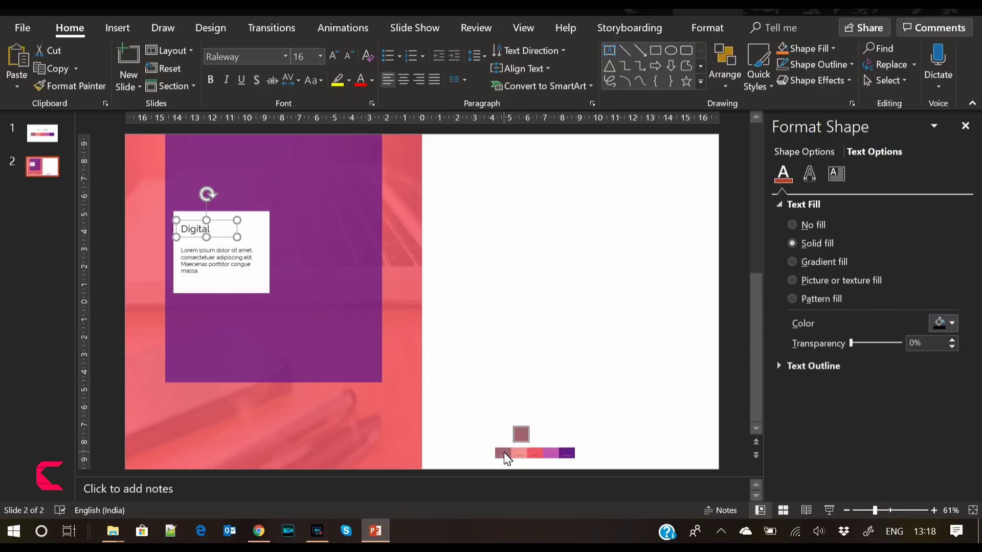
pyautogui.click(534, 454)
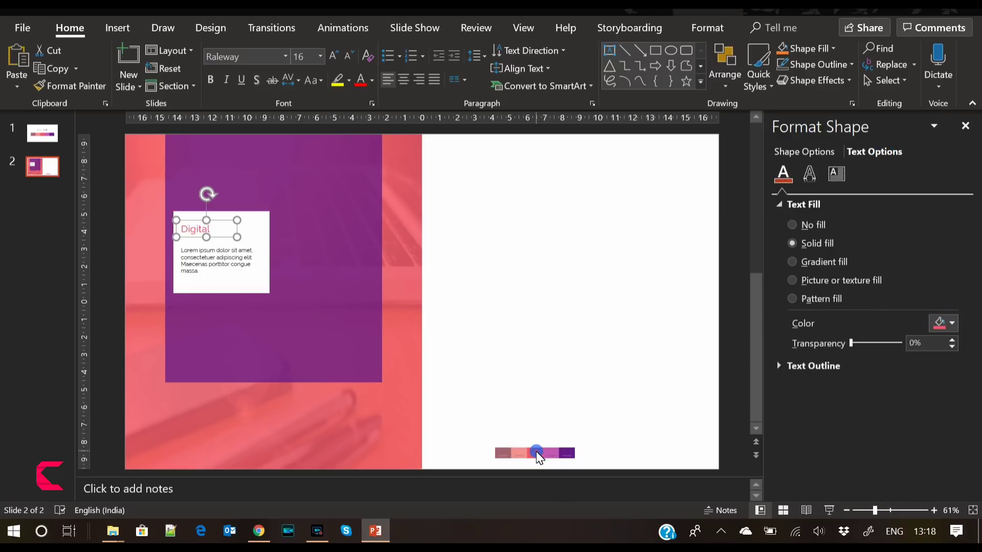
# Colour the Lorem body text with the strip's purple swatch.
pyautogui.click(219, 265)
pyautogui.click(204, 244)
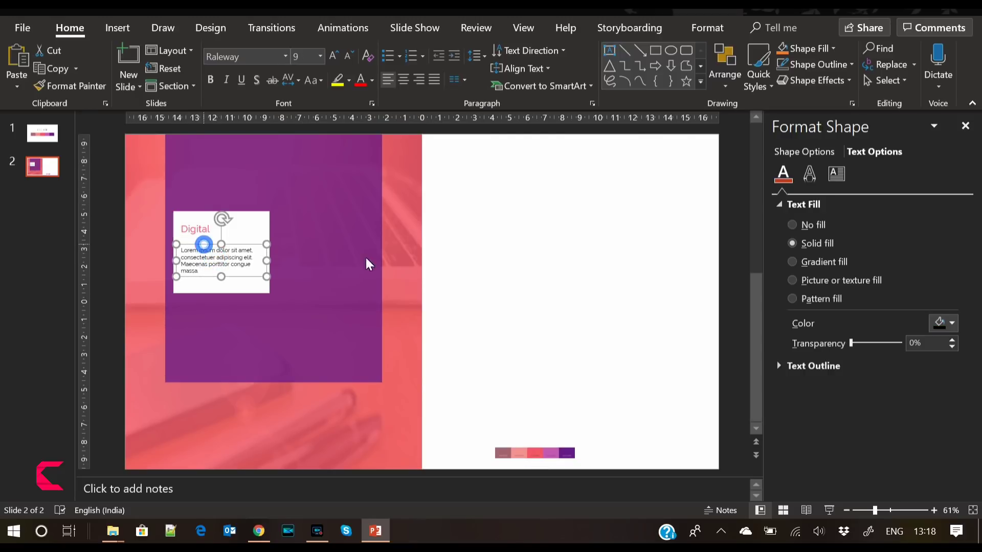
pyautogui.click(939, 327)
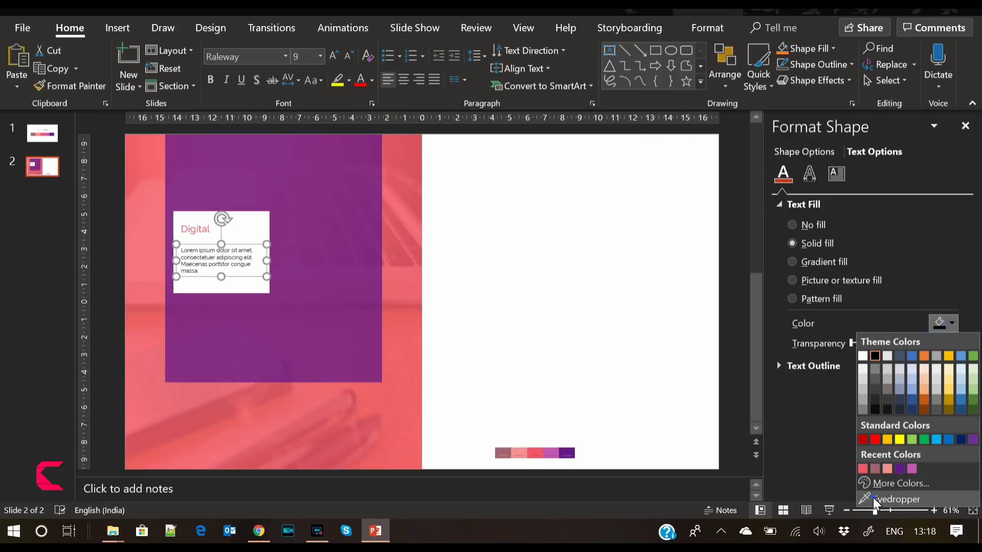
pyautogui.click(873, 499)
pyautogui.click(568, 454)
pyautogui.click(483, 317)
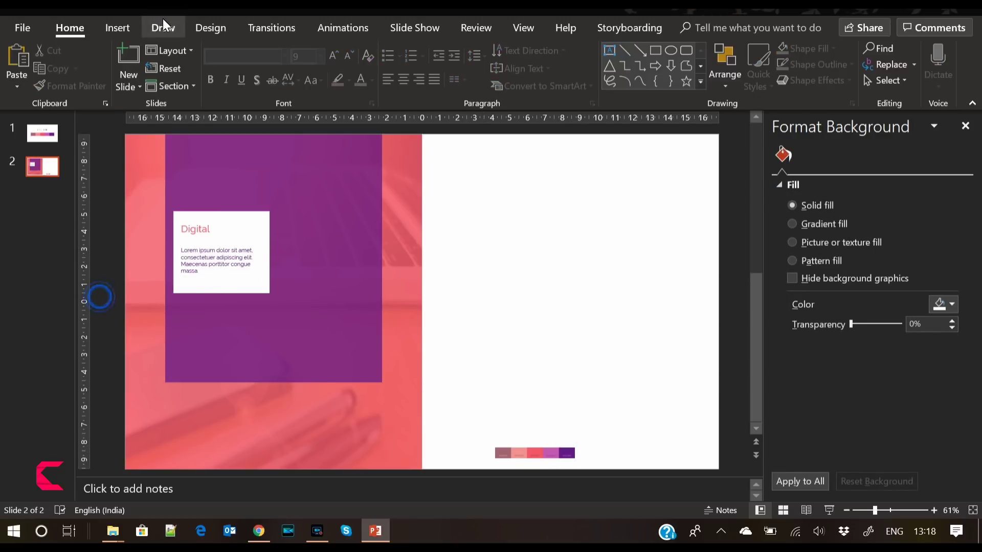
# Insert the laptop icon from the icon library.
pyautogui.click(117, 28)
pyautogui.click(279, 78)
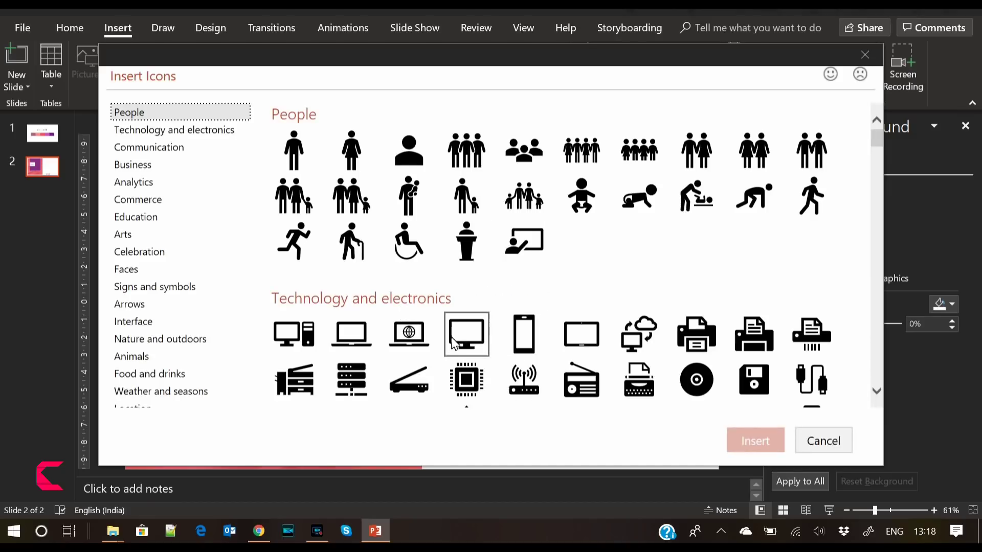
pyautogui.click(452, 342)
pyautogui.click(753, 439)
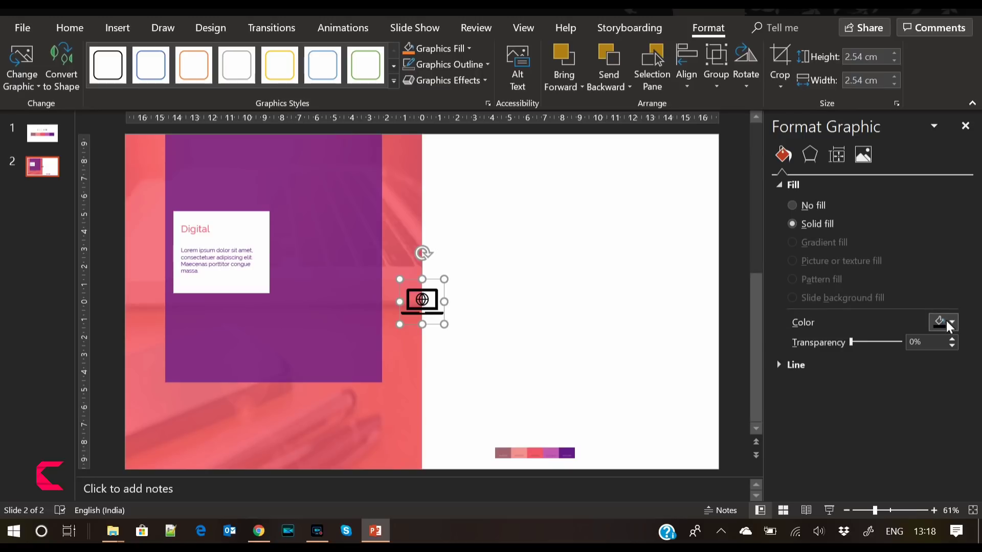
# Recolour the laptop icon with the light-pink swatch and place it beside the Digital heading.
pyautogui.click(947, 322)
pyautogui.click(885, 496)
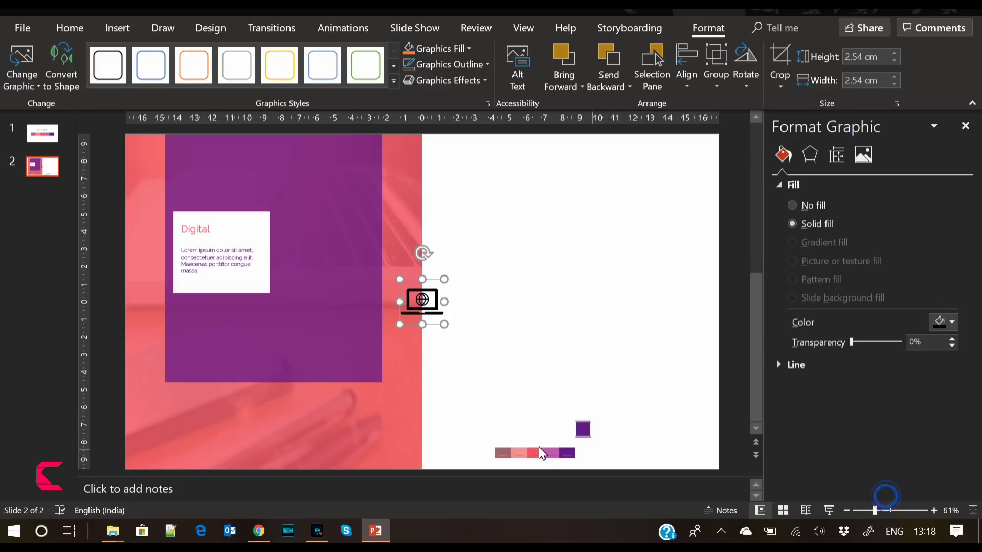
pyautogui.click(520, 452)
pyautogui.moveTo(435, 309); pyautogui.dragTo(250, 233)
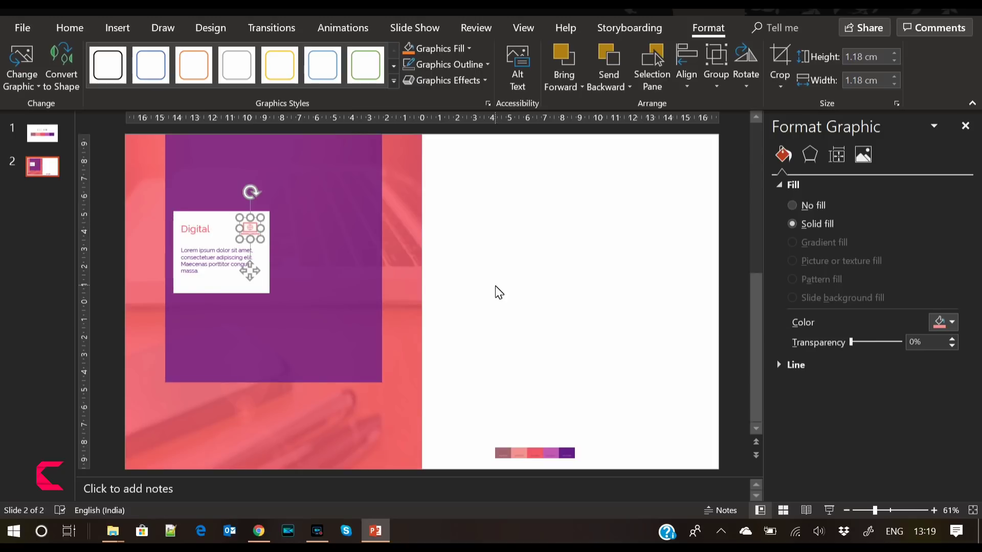
pyautogui.click(495, 285)
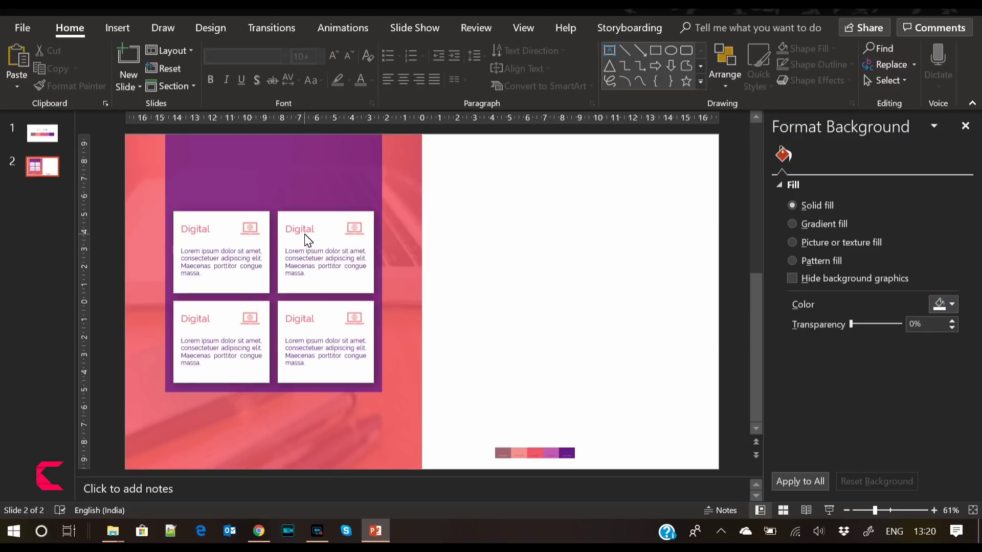
# Rename the three copied 'Digital' card titles to Creative, Analytics and Marketing.
pyautogui.click(305, 233)
pyautogui.doubleClick(302, 229)
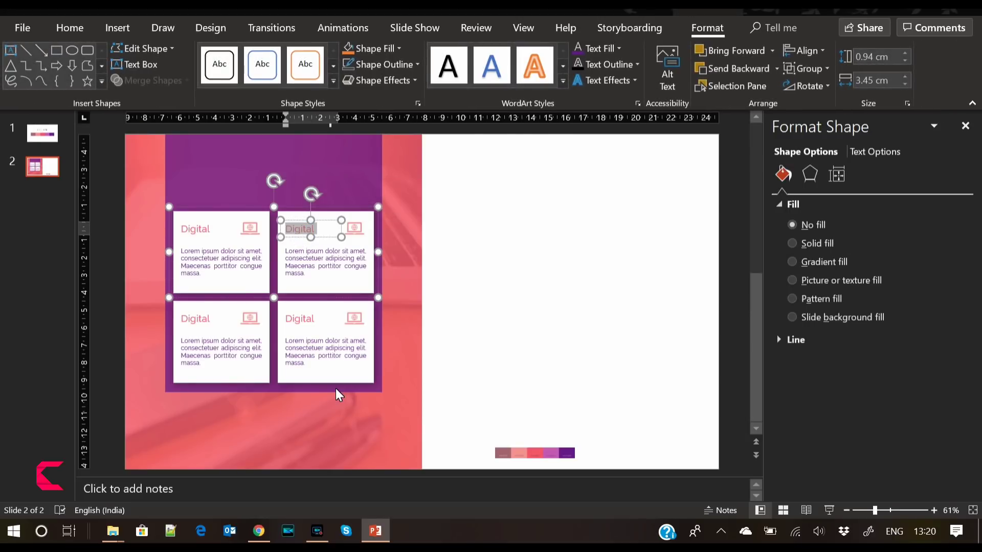
pyautogui.write('Creative')
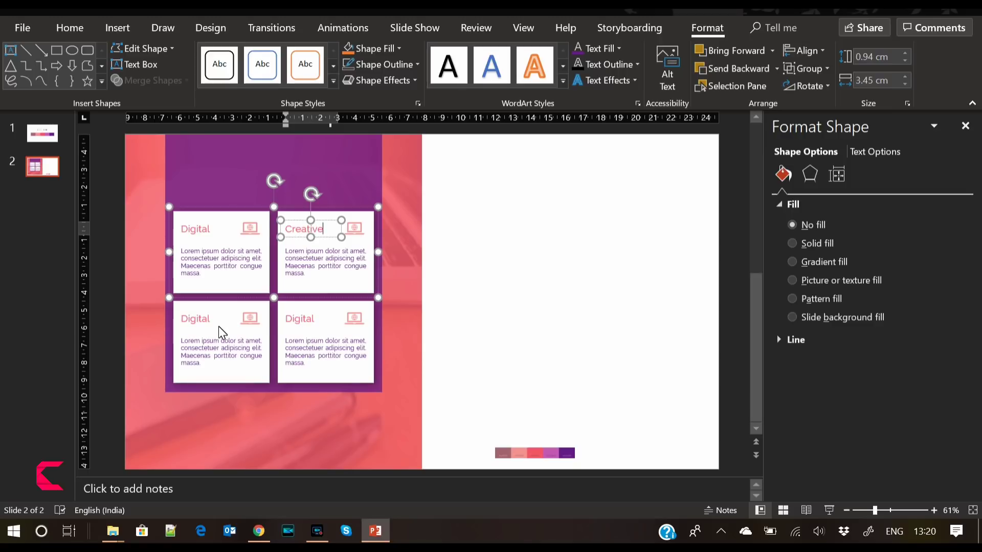
pyautogui.doubleClick(203, 322)
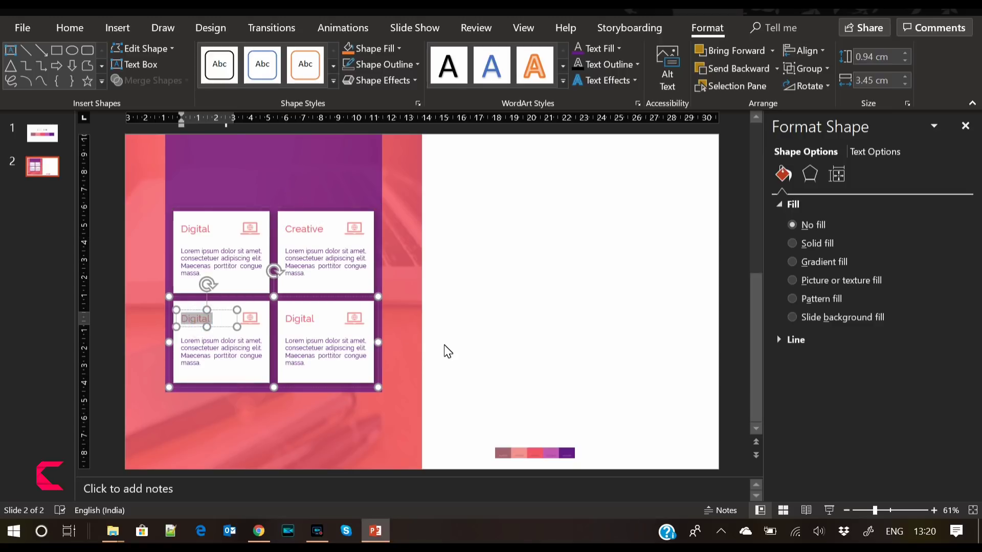
pyautogui.write('Analytics')
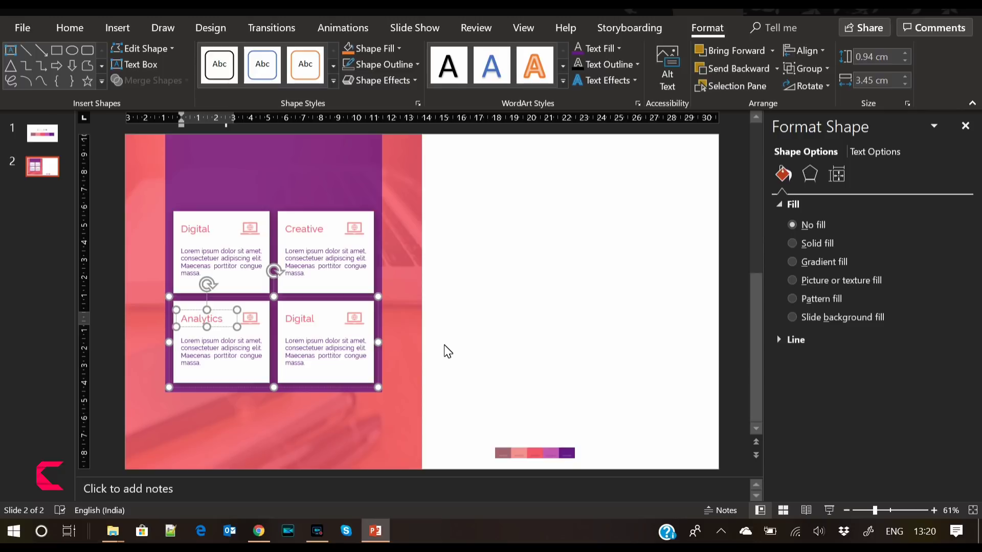
pyautogui.doubleClick(304, 326)
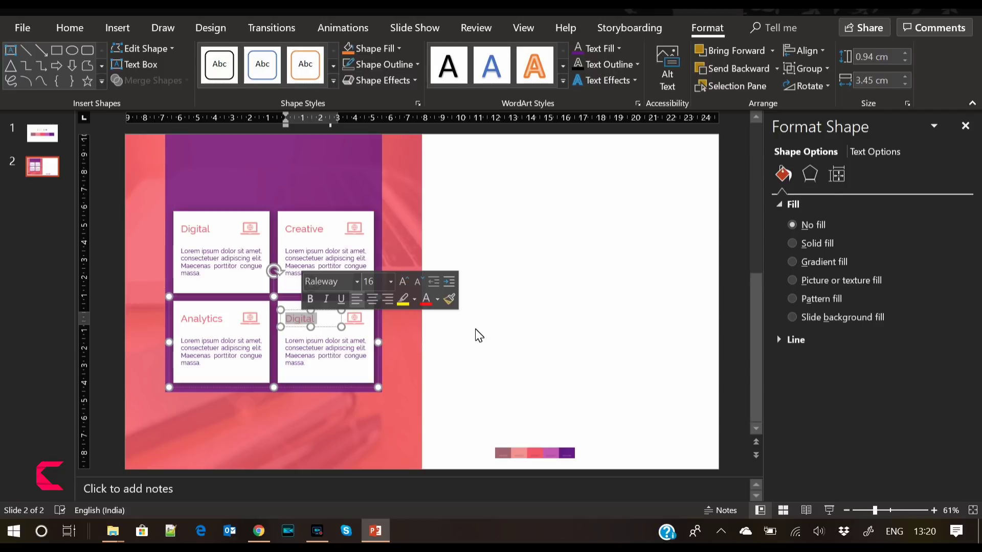
pyautogui.write('Marketing')
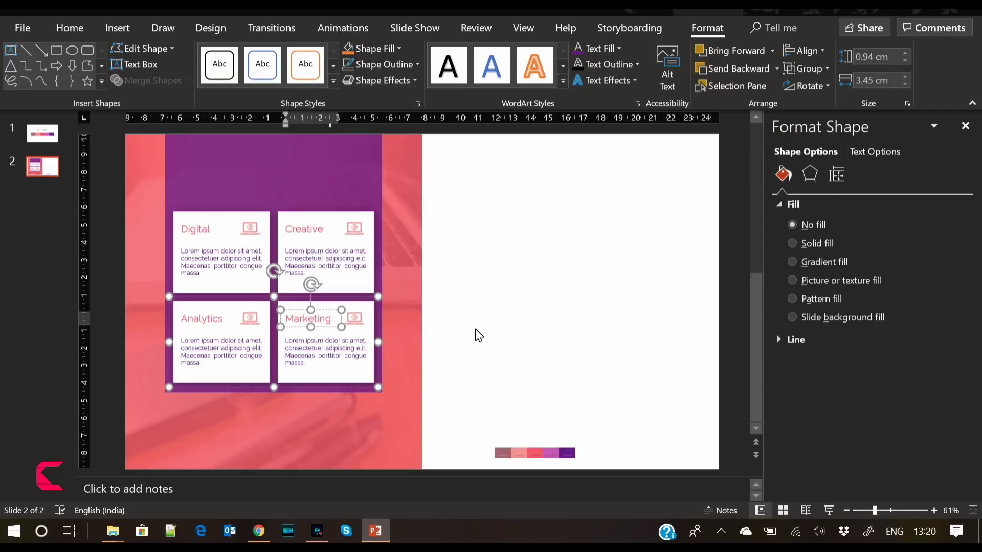
pyautogui.click(581, 360)
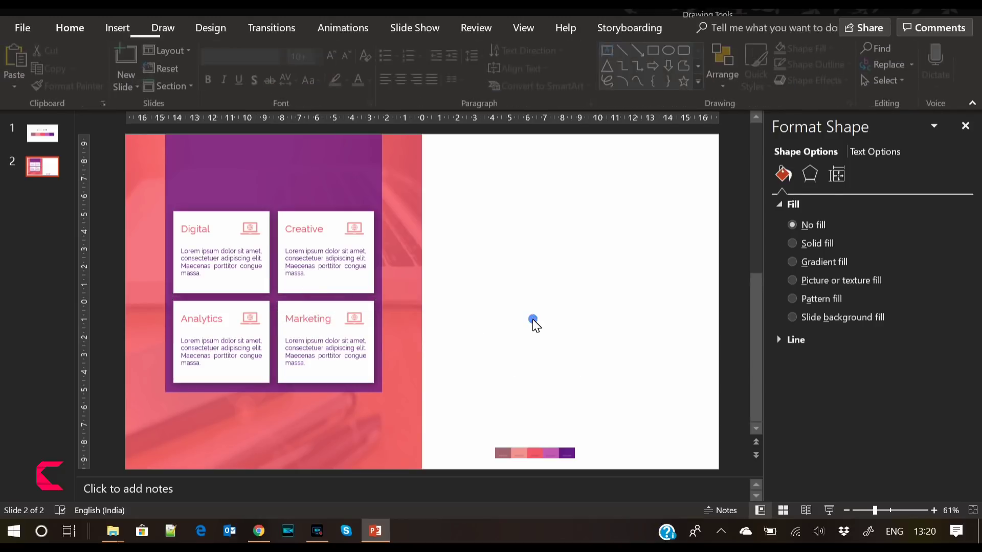
# Replace the Creative card's icon with a stock monitor icon coloured salmon pink.
pyautogui.click(353, 228)
pyautogui.click(353, 227)
pyautogui.rightClick(356, 233)
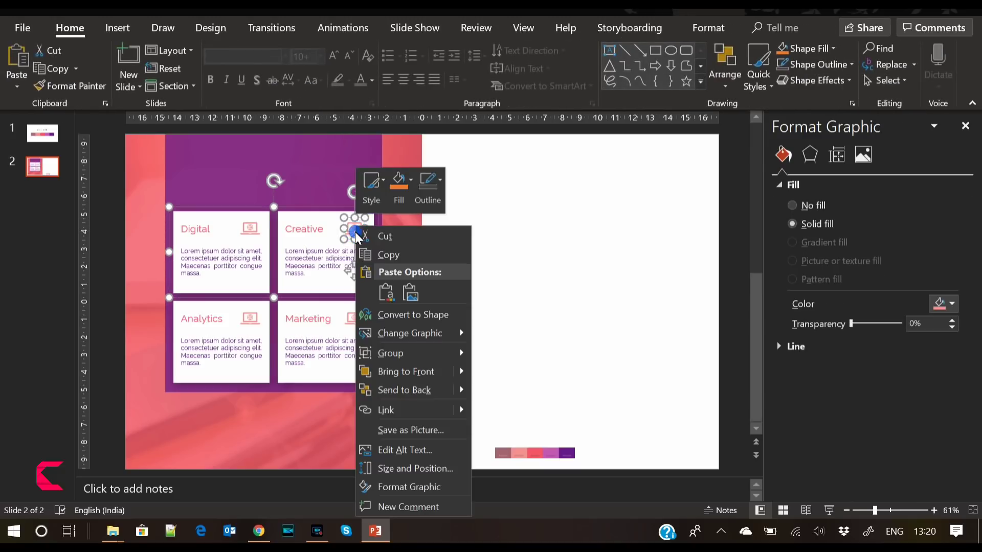
pyautogui.moveTo(438, 335)
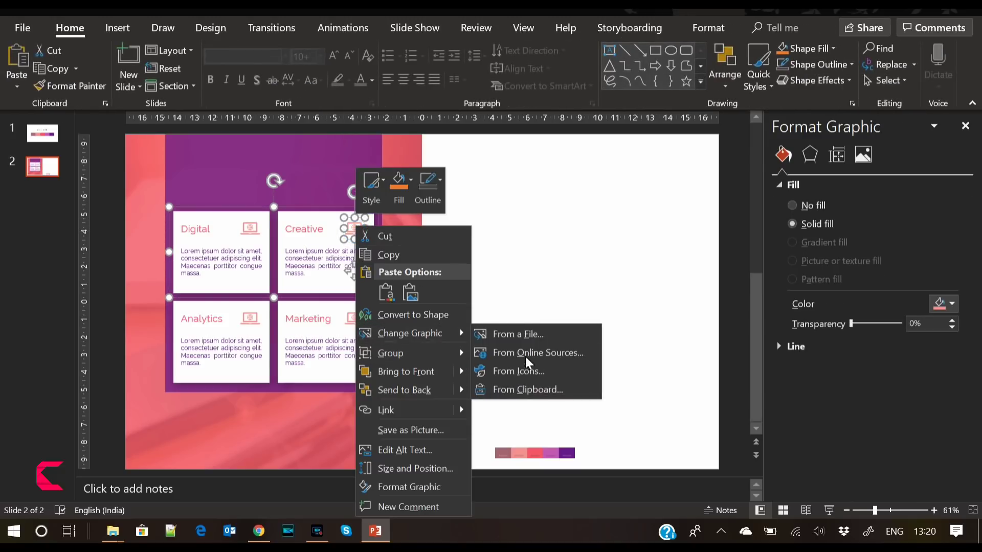
pyautogui.click(527, 373)
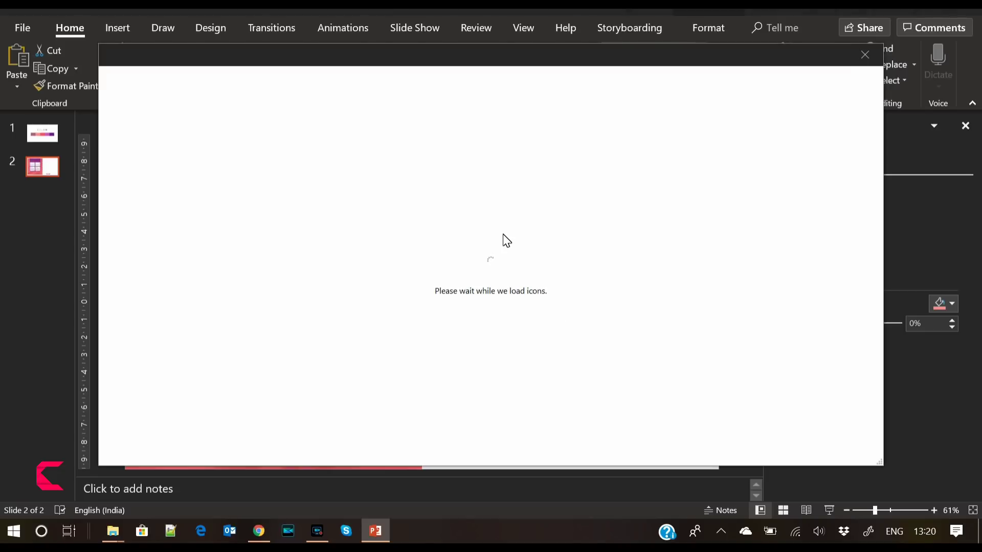
pyautogui.click(576, 342)
pyautogui.click(756, 442)
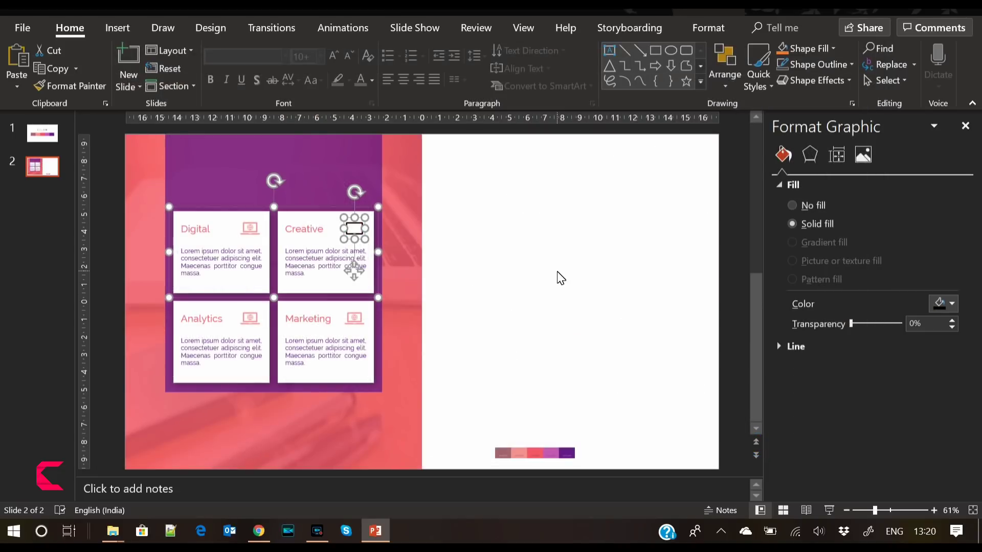
pyautogui.click(945, 305)
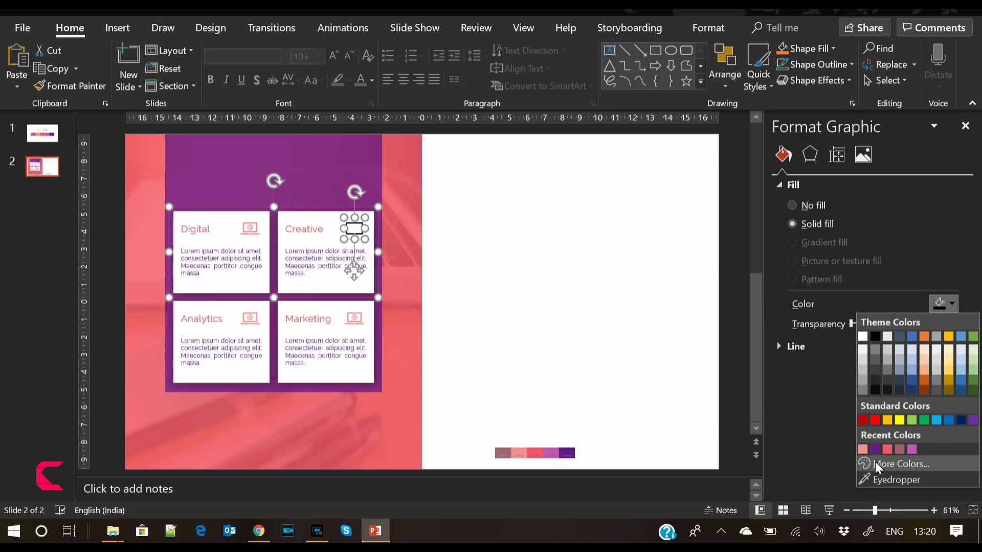
pyautogui.click(864, 449)
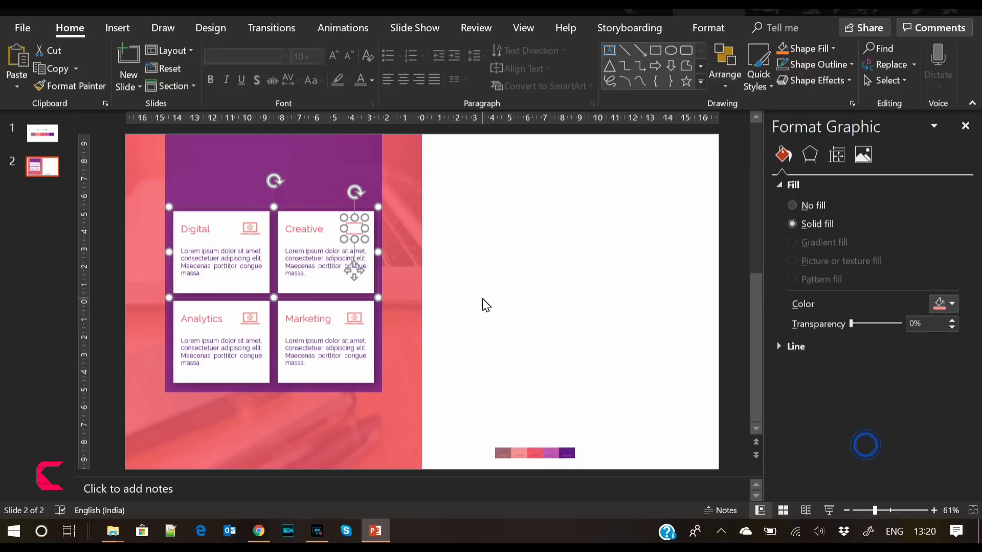
# Replace the Analytics card's icon with a stock laptop icon coloured pink.
pyautogui.click(250, 320)
pyautogui.click(250, 320)
pyautogui.rightClick(251, 320)
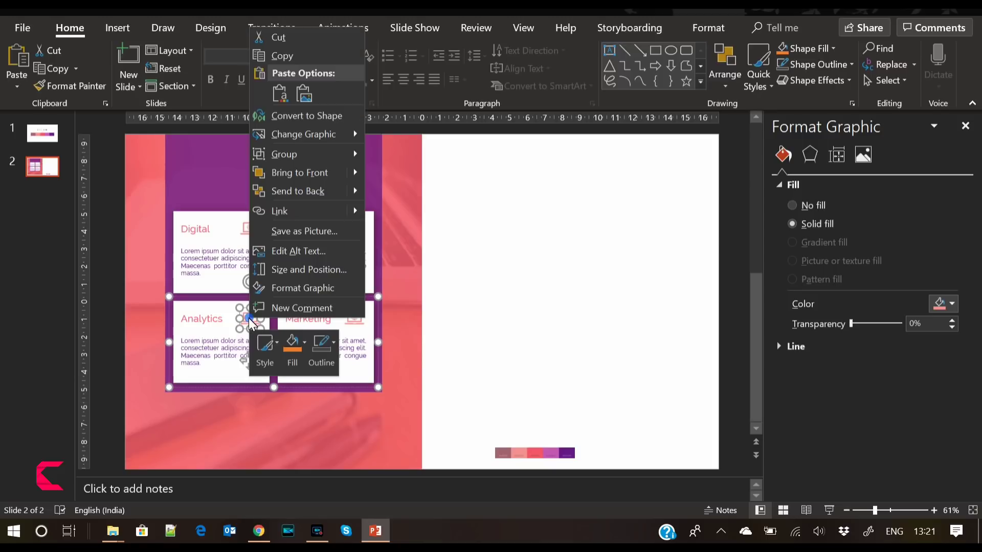
pyautogui.moveTo(328, 135)
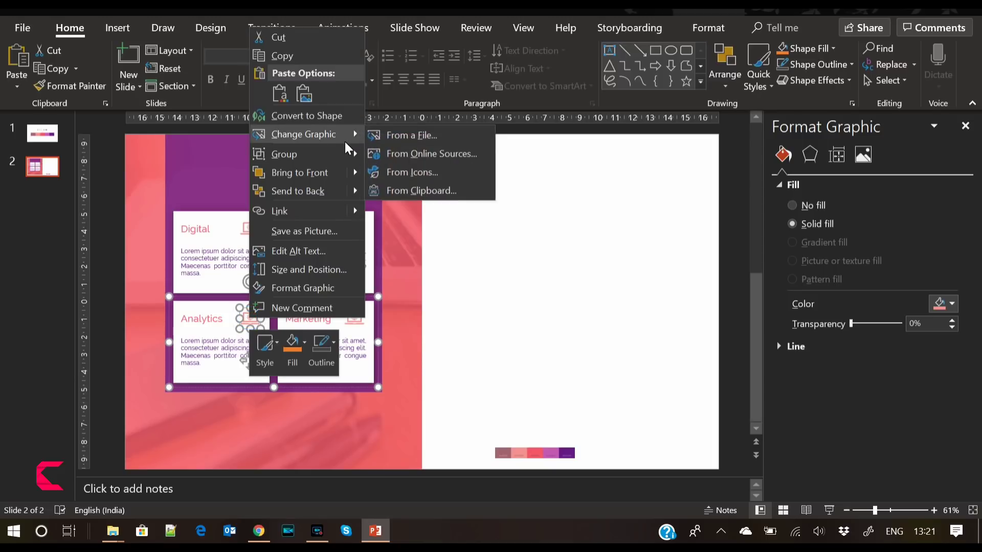
pyautogui.click(404, 174)
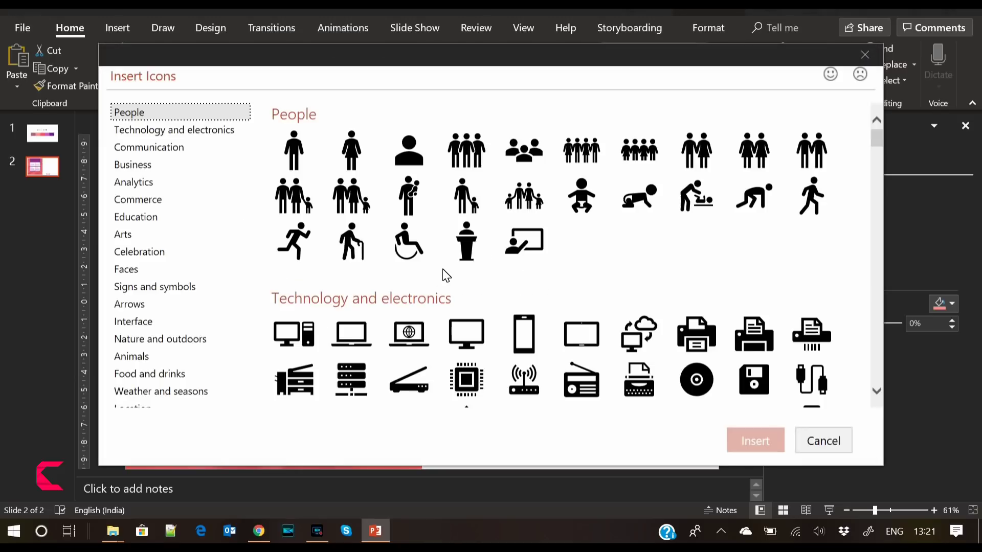
pyautogui.click(351, 335)
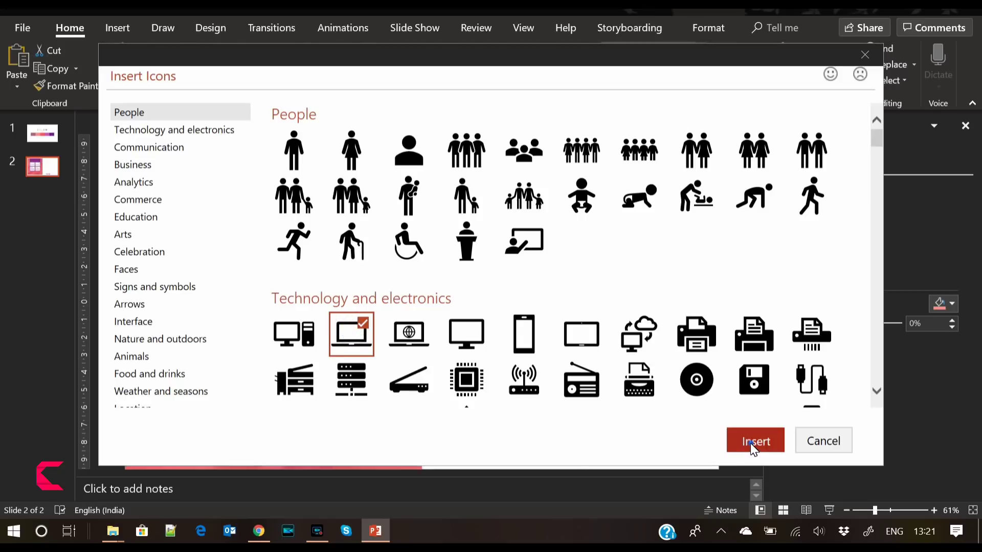
pyautogui.click(755, 440)
pyautogui.click(950, 304)
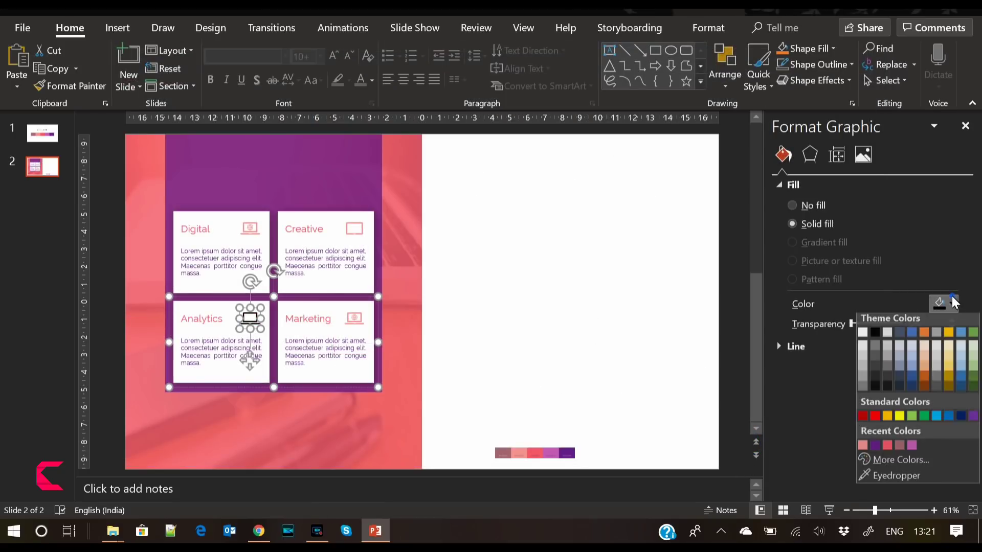
pyautogui.click(862, 449)
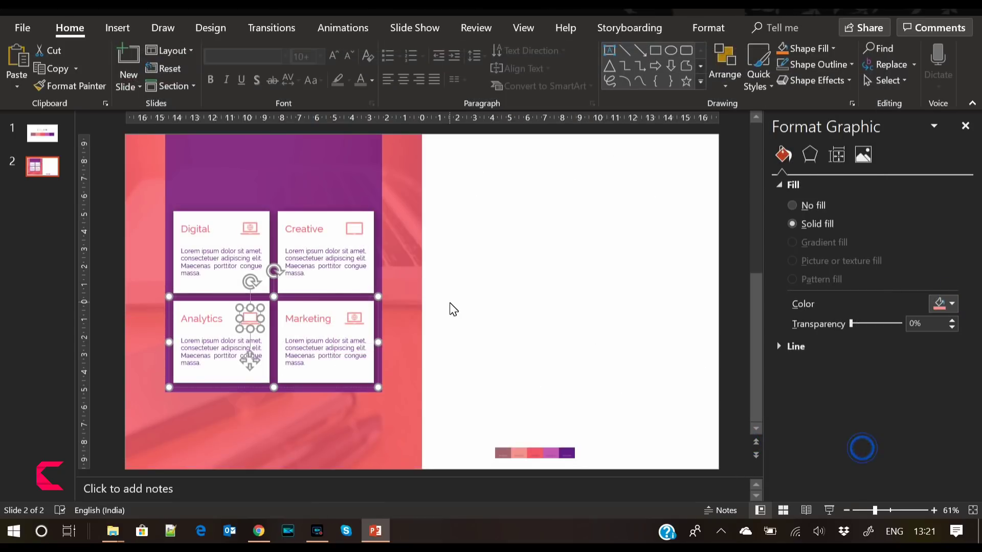
# Replace the Marketing card's icon with a stock desktop-computer icon in pink.
pyautogui.click(361, 324)
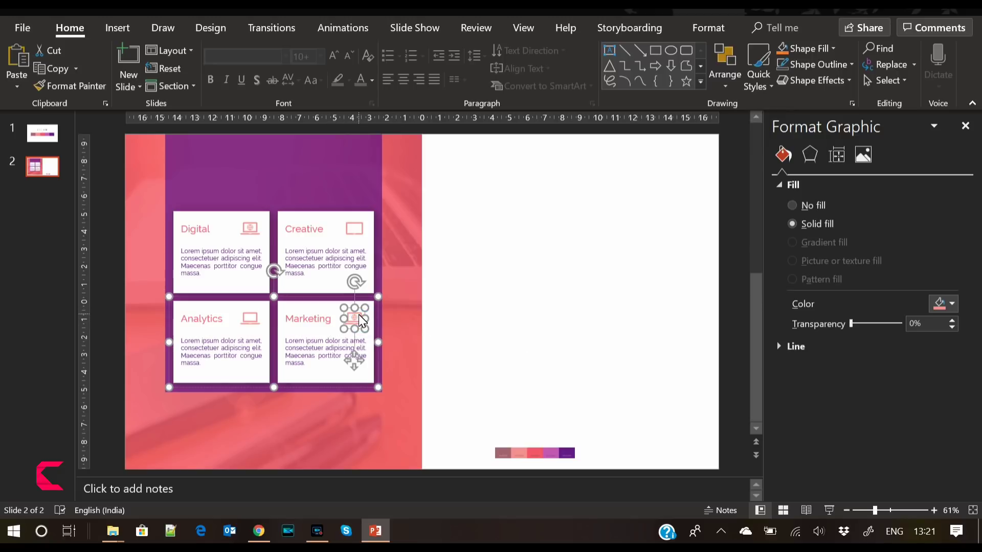
pyautogui.rightClick(360, 323)
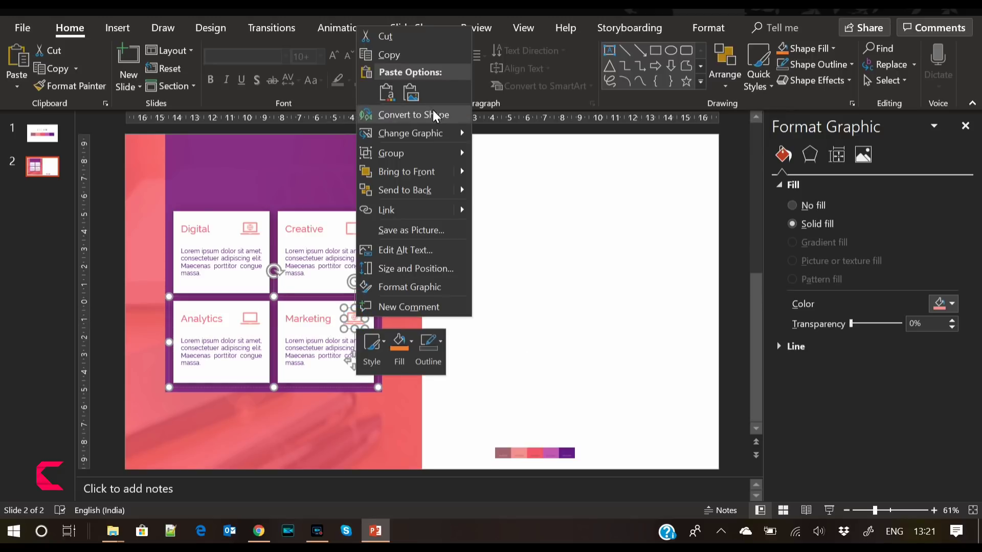
pyautogui.moveTo(437, 134)
pyautogui.click(512, 172)
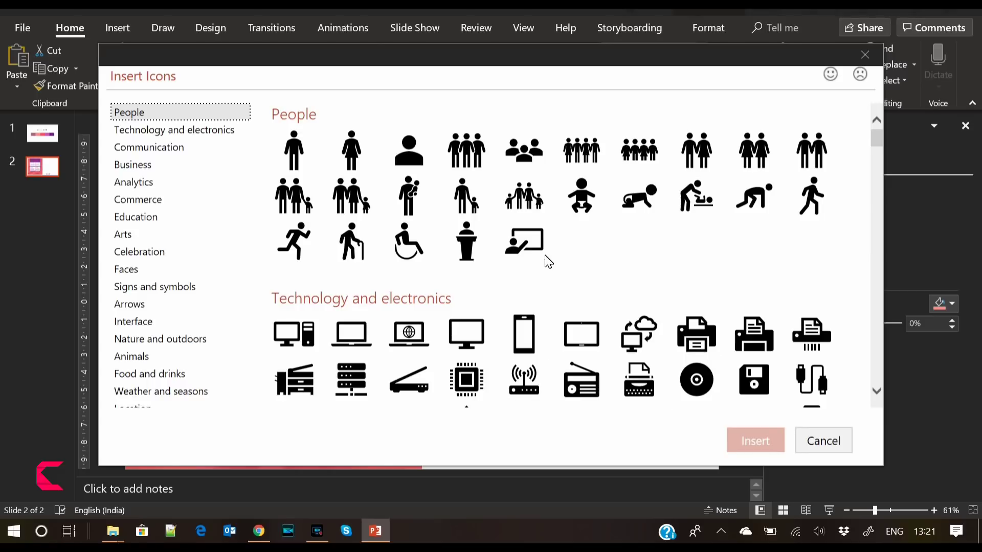
pyautogui.click(307, 330)
pyautogui.click(742, 450)
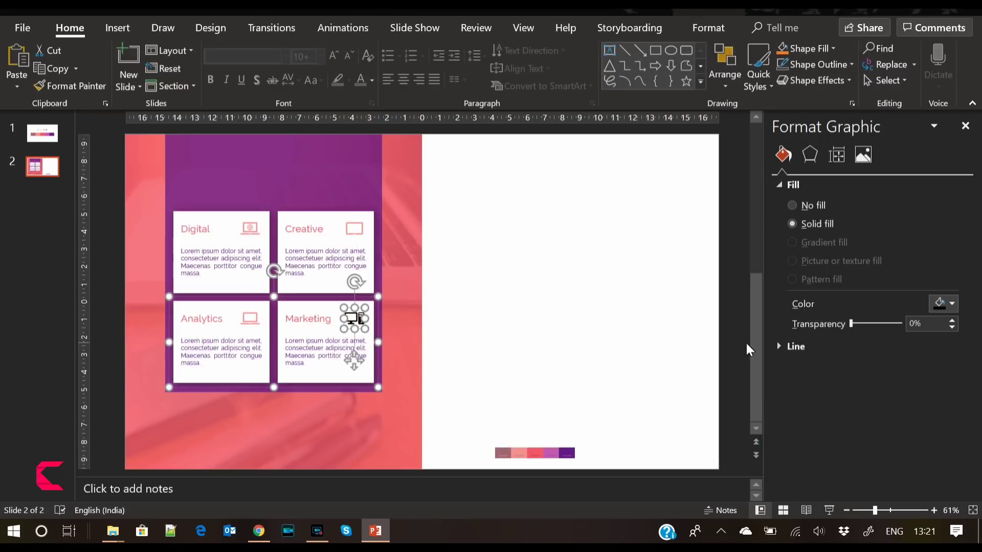
pyautogui.click(949, 307)
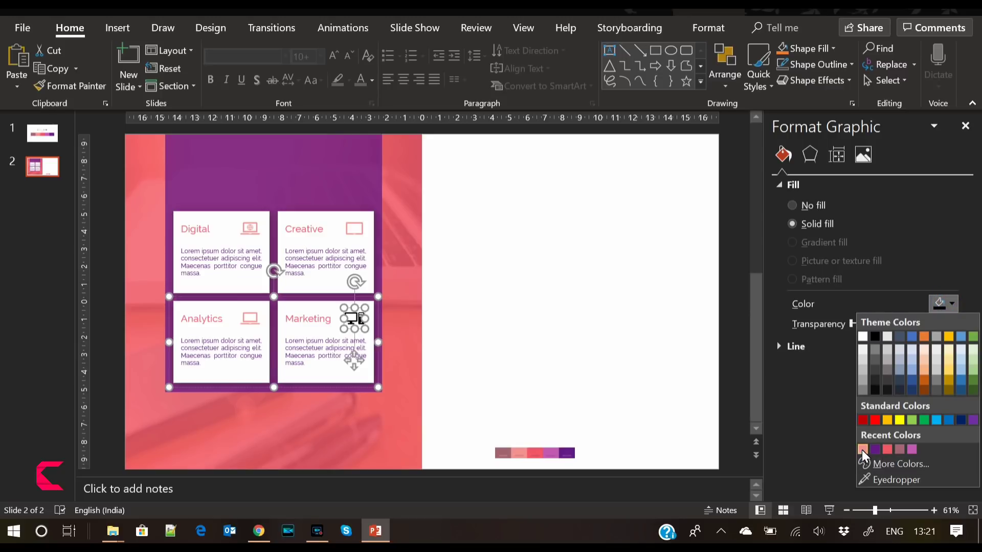
pyautogui.press('Escape')
pyautogui.click(567, 279)
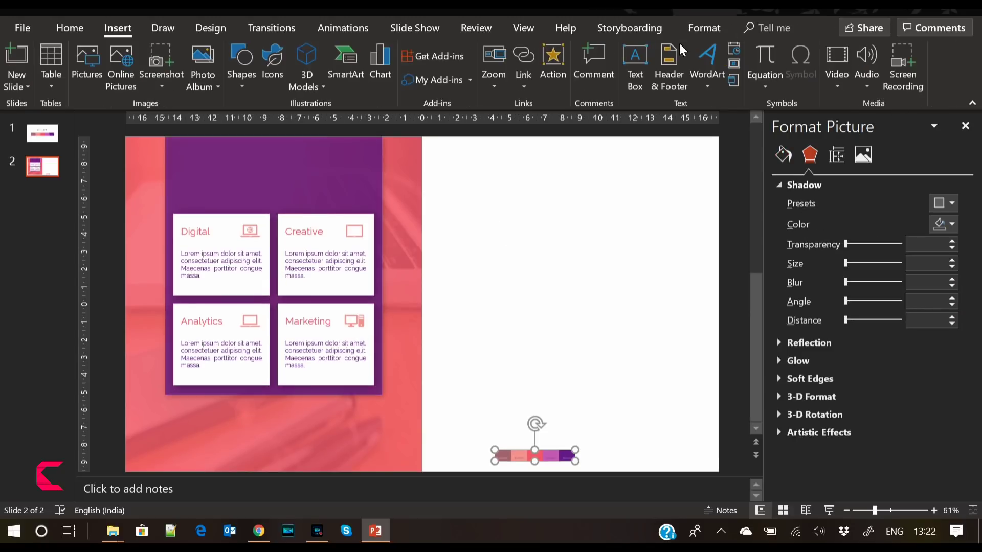
# Draw a text box across the top of the purple panel reading 'What we do?'.
pyautogui.click(637, 57)
pyautogui.moveTo(180, 145); pyautogui.dragTo(359, 190)
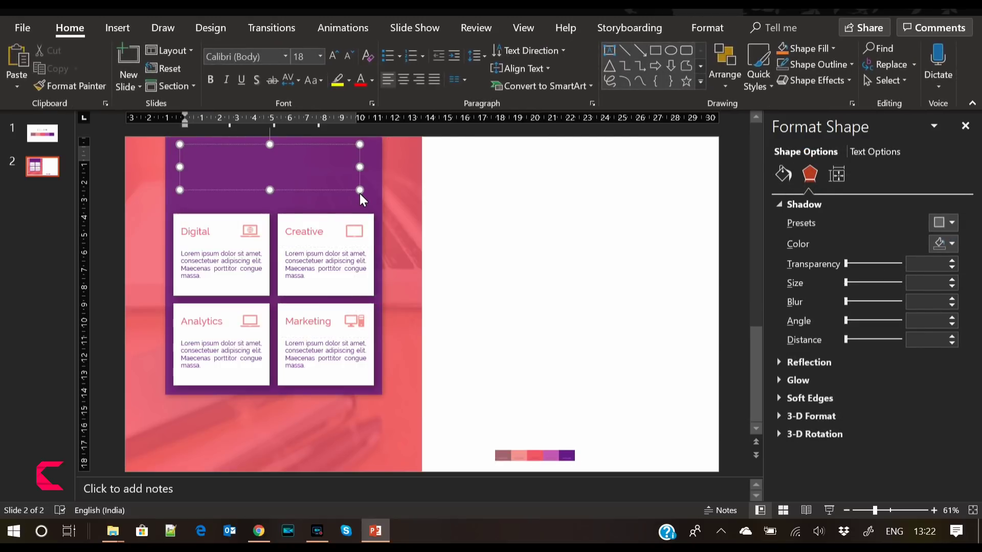
pyautogui.write('What we do>')
pyautogui.hotkey('ctrl', 'a')
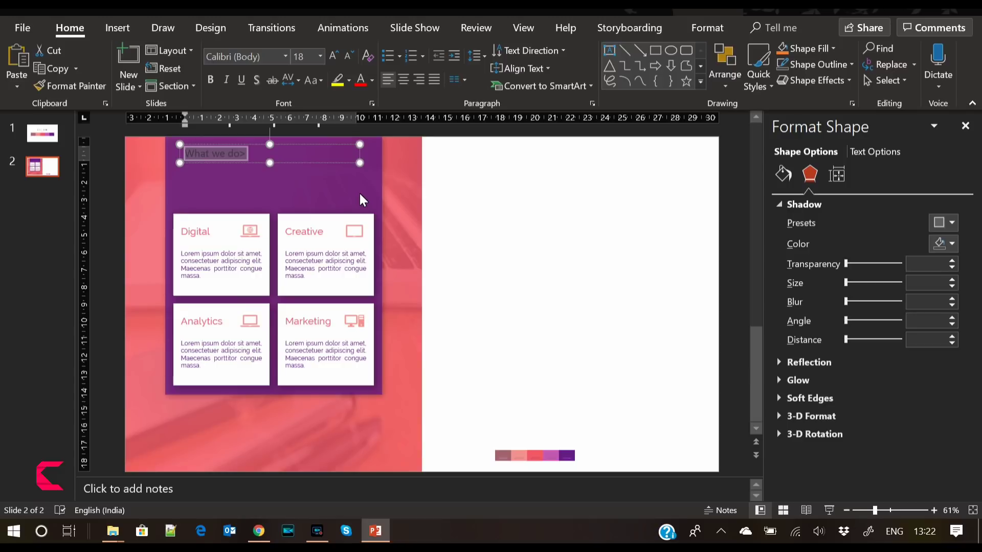
pyautogui.press('Right')
pyautogui.press('BackSpace')
pyautogui.write('?')
pyautogui.hotkey('ctrl', 'a')
# Format the title as white Raleway 32 pt, Capitalize Each Word, centre-aligned.
pyautogui.click(264, 50)
pyautogui.write('Raleway')
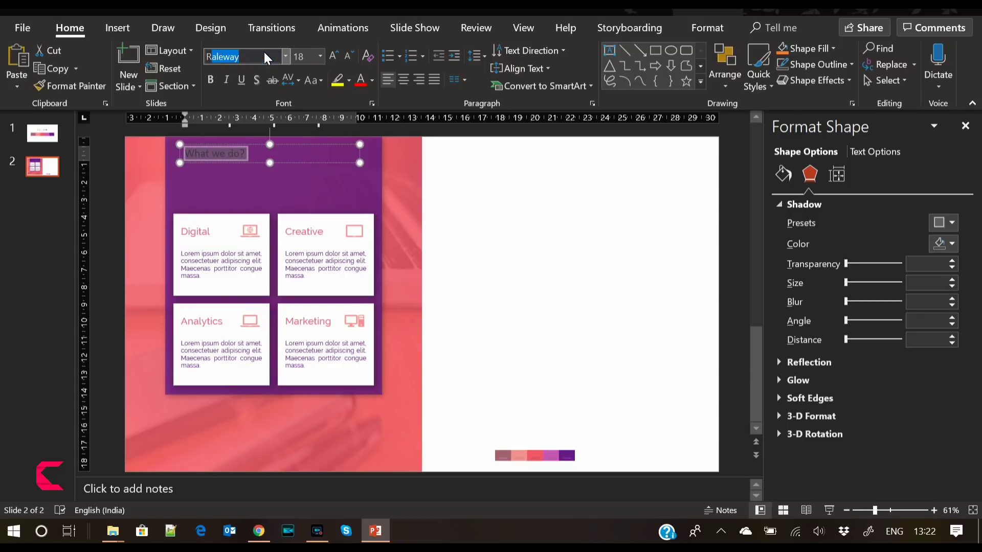
pyautogui.press('Return')
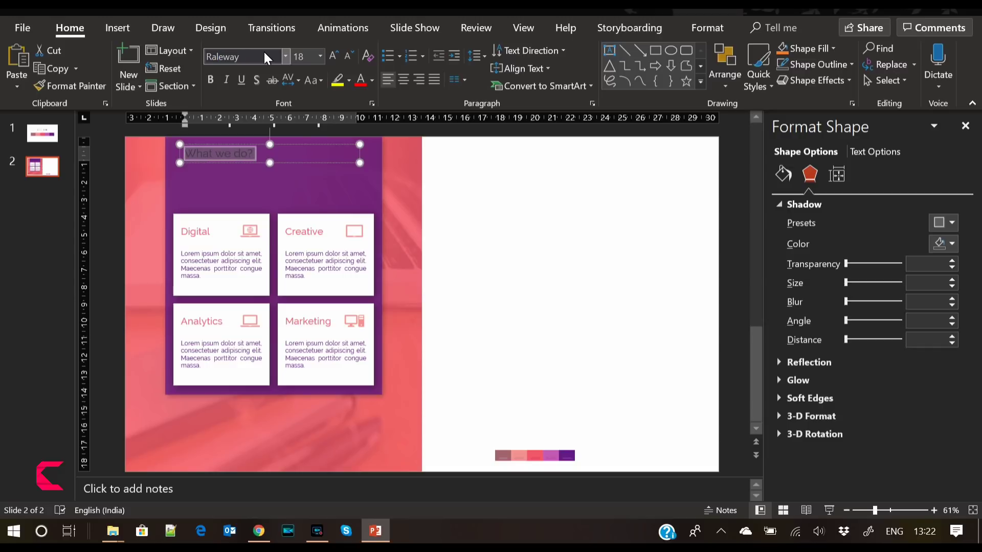
pyautogui.click(372, 81)
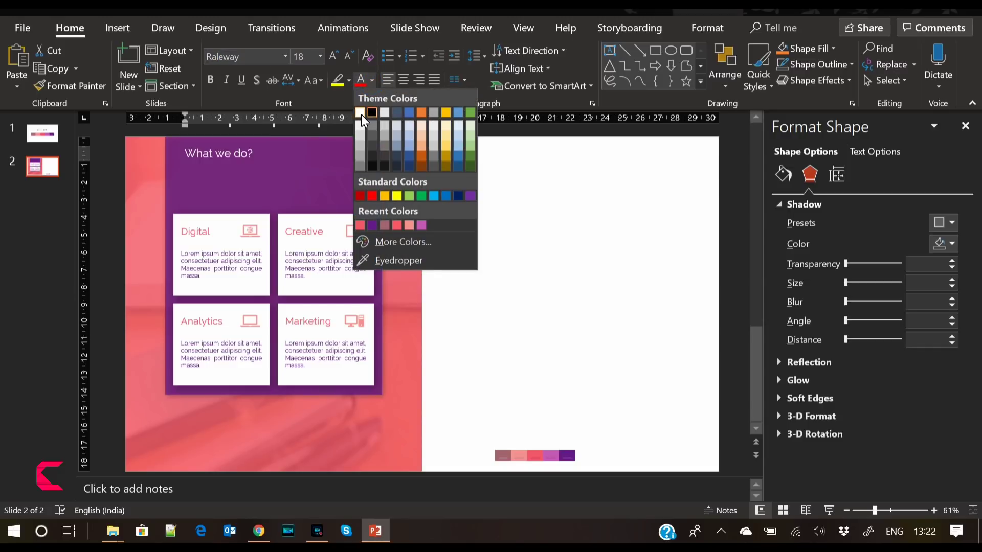
pyautogui.click(361, 113)
pyautogui.click(333, 54)
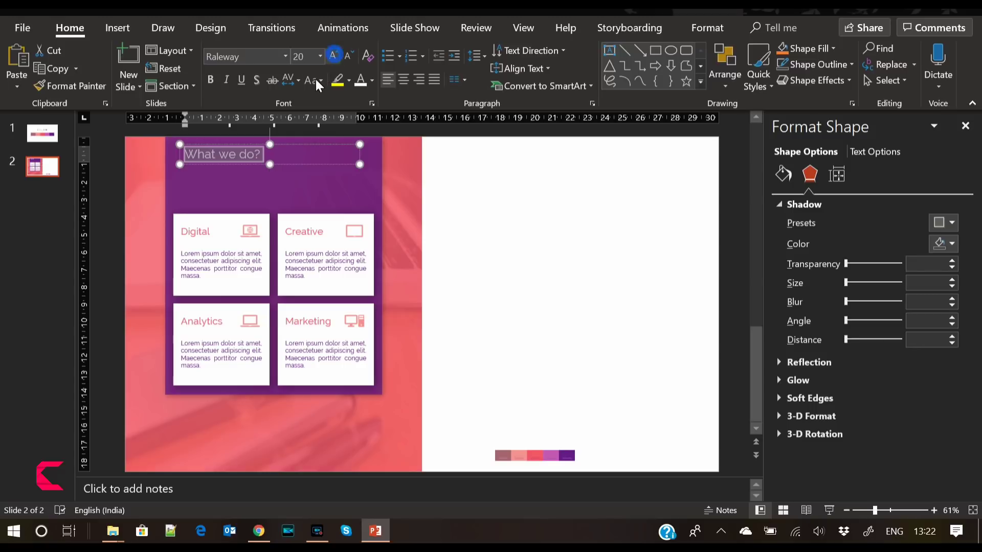
pyautogui.click(315, 79)
pyautogui.click(338, 145)
pyautogui.click(332, 56)
pyautogui.click(332, 57)
pyautogui.click(332, 57)
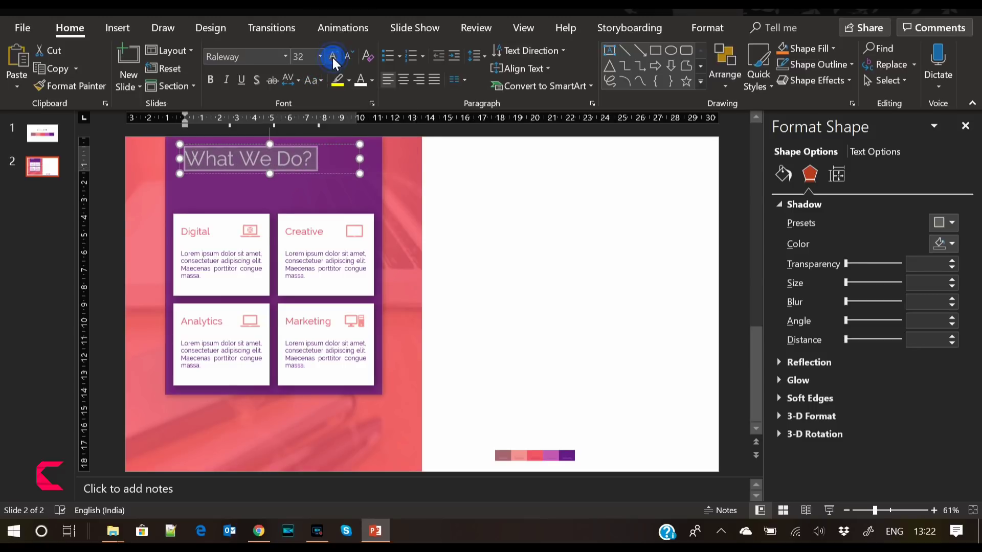
pyautogui.click(403, 80)
pyautogui.click(329, 174)
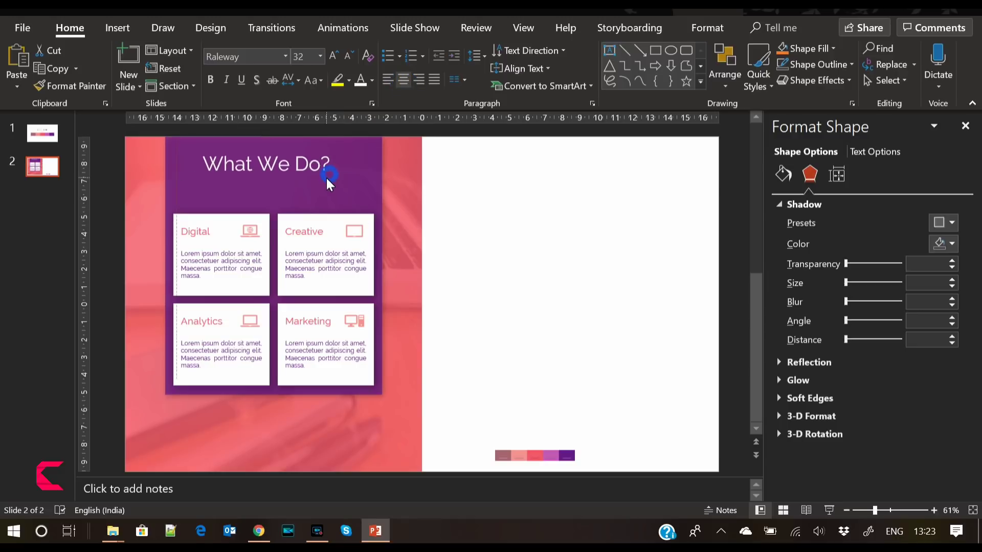